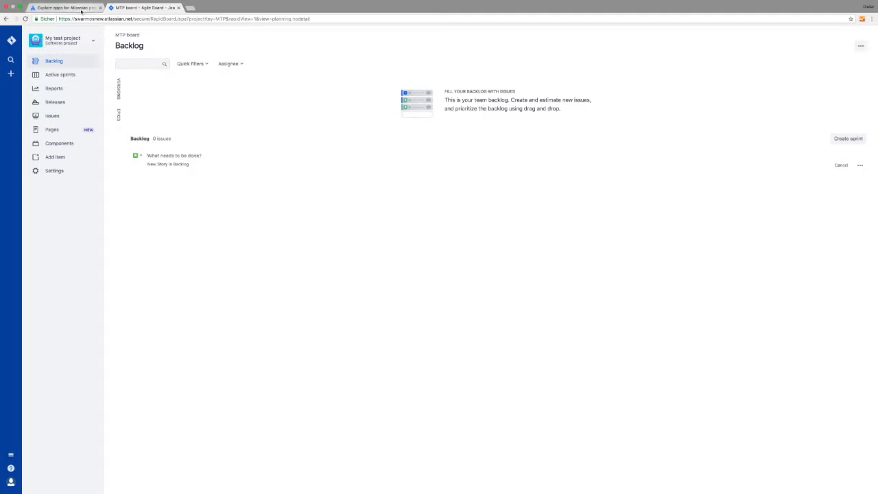
Find swarmOS Cockpit in the Marketplace by searching 'swarmos' and start its Jira Cloud free trial.
click(82, 8)
click(294, 133)
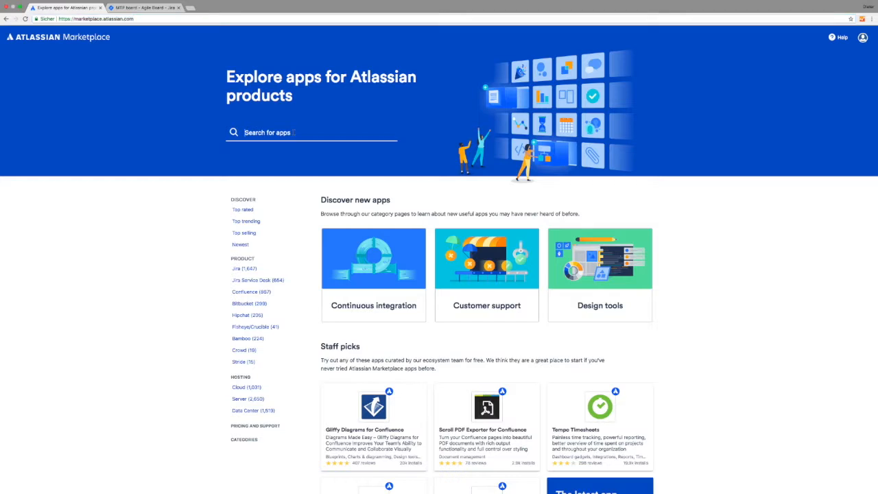
text(swarmos)
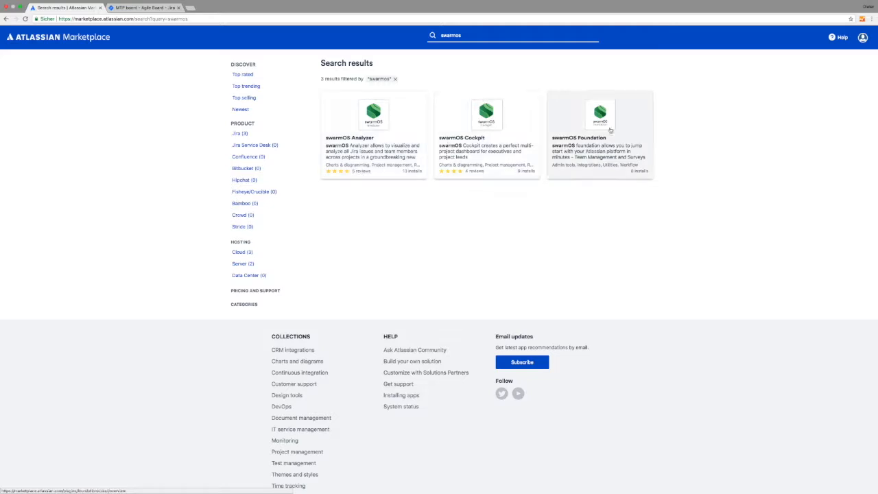
click(492, 114)
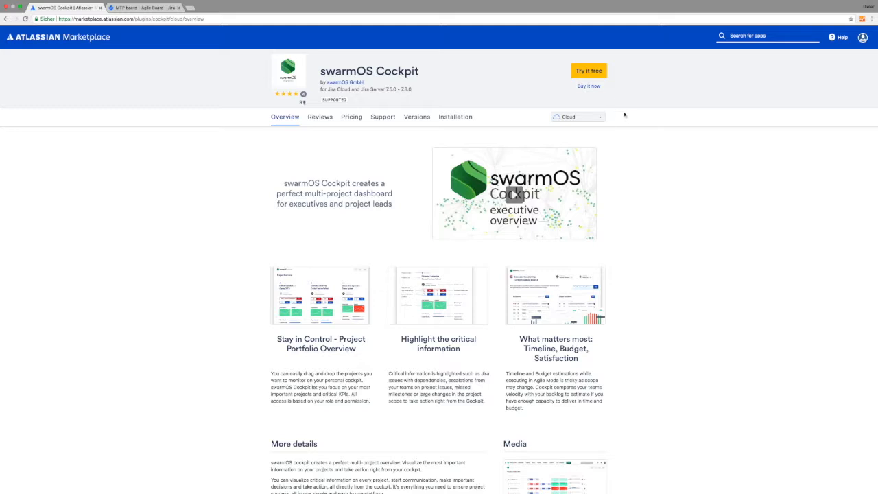
click(590, 71)
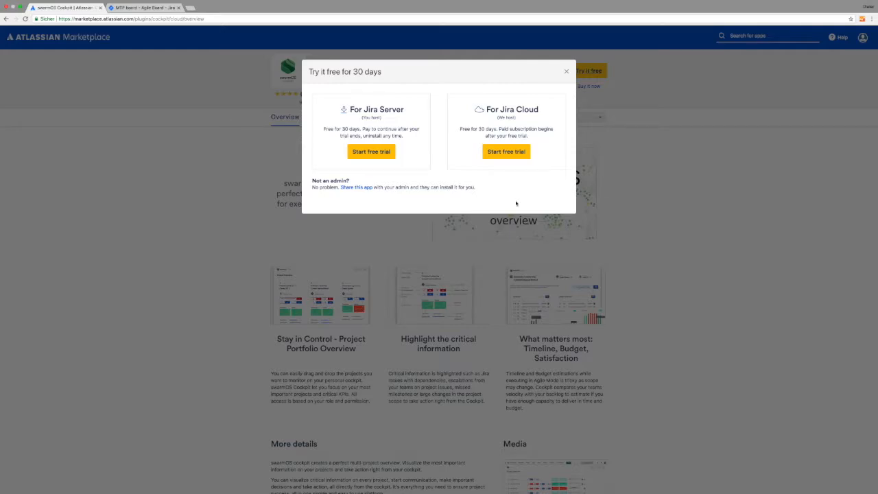
click(508, 151)
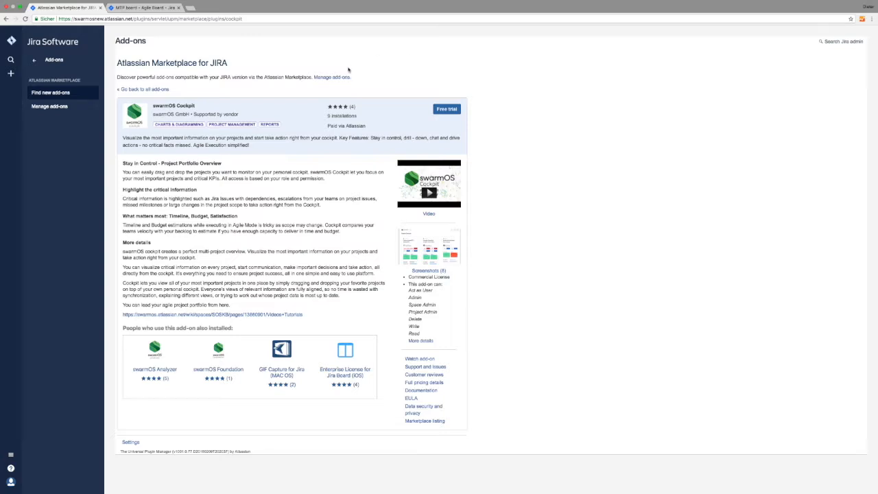
Accept and install the swarmOS Cockpit free trial, then close the 'Licensed and ready to go!' message.
click(448, 110)
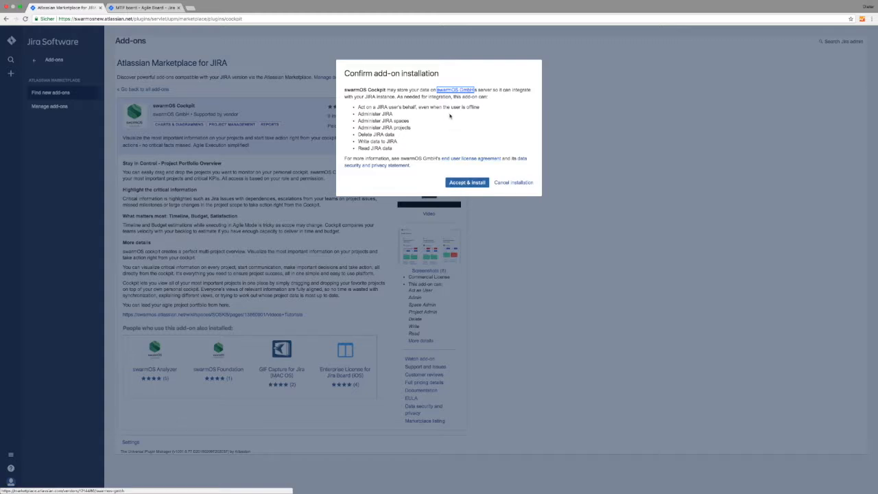
click(472, 183)
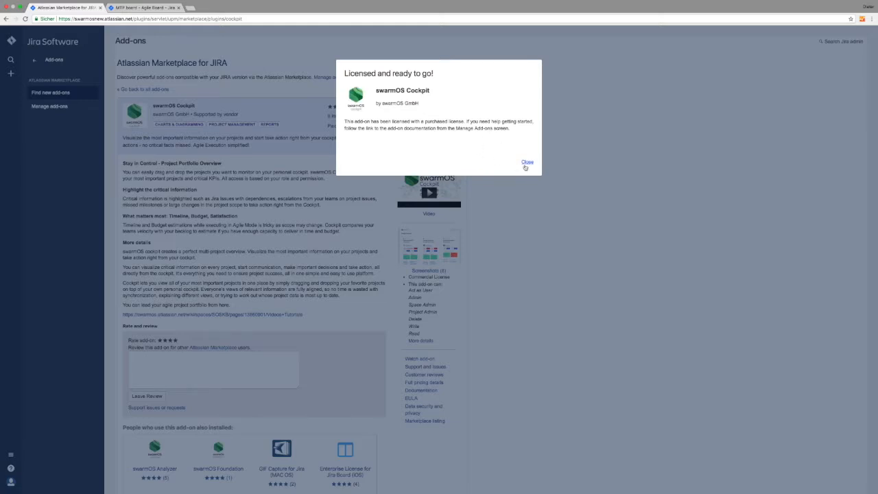
click(528, 163)
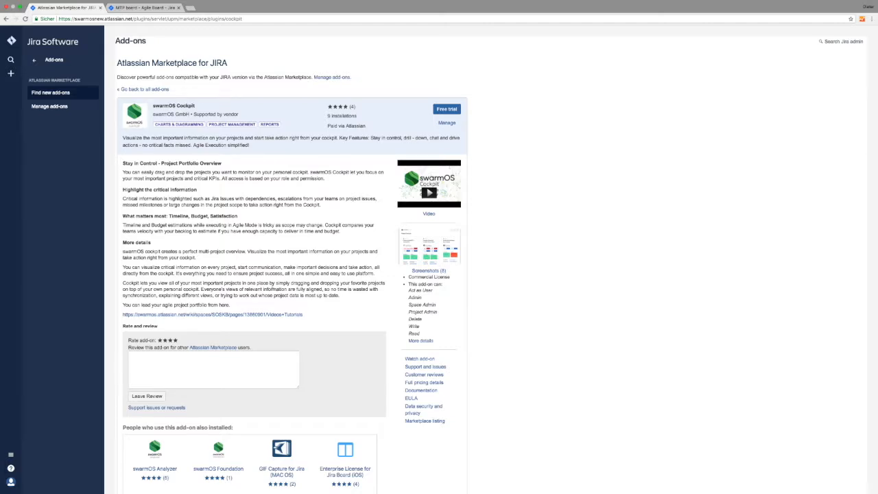
Open the swarmOS Cockpit configuration from Manage add-ons to see its installation status.
click(448, 123)
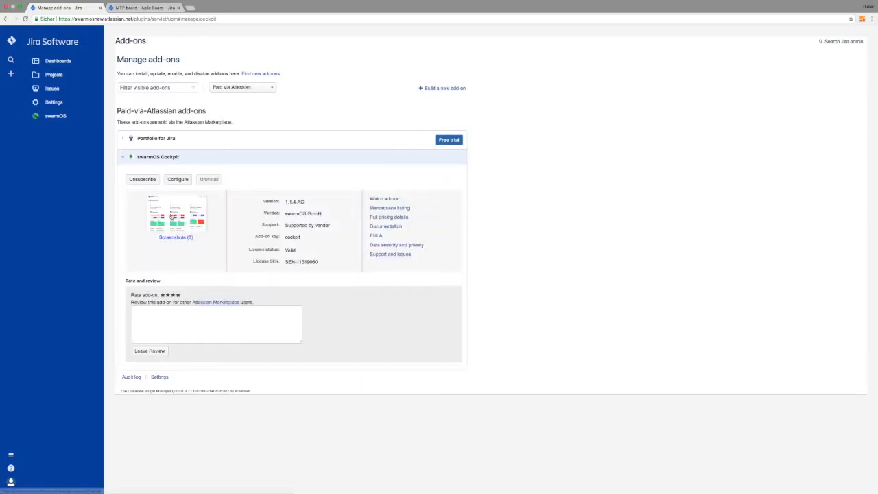
click(180, 183)
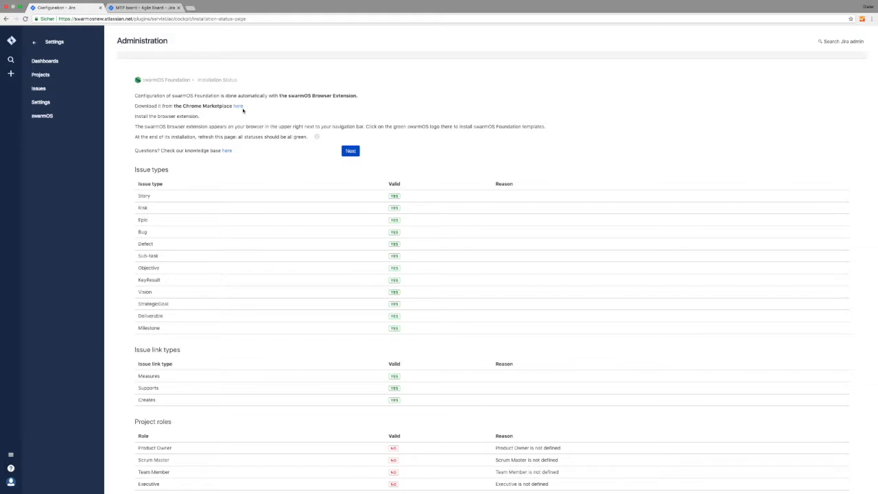
Add the swarmOS Foundation extension to Chrome through the Chrome Web Store link.
click(239, 107)
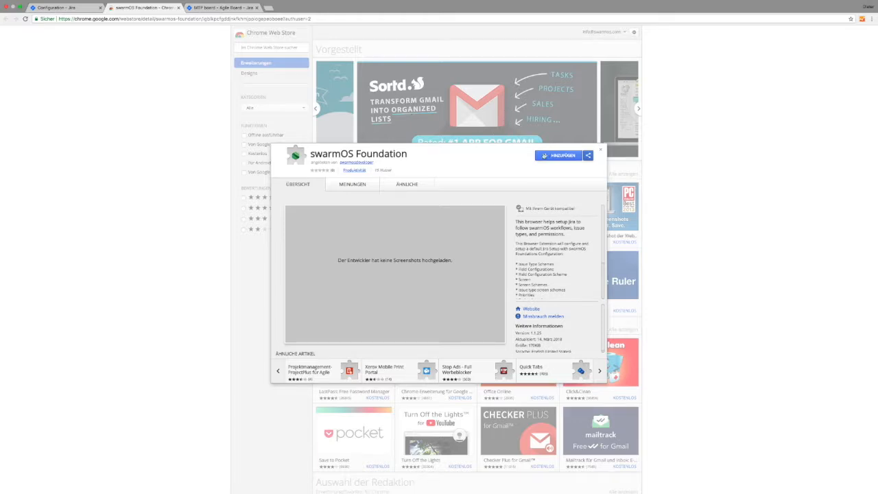
click(561, 157)
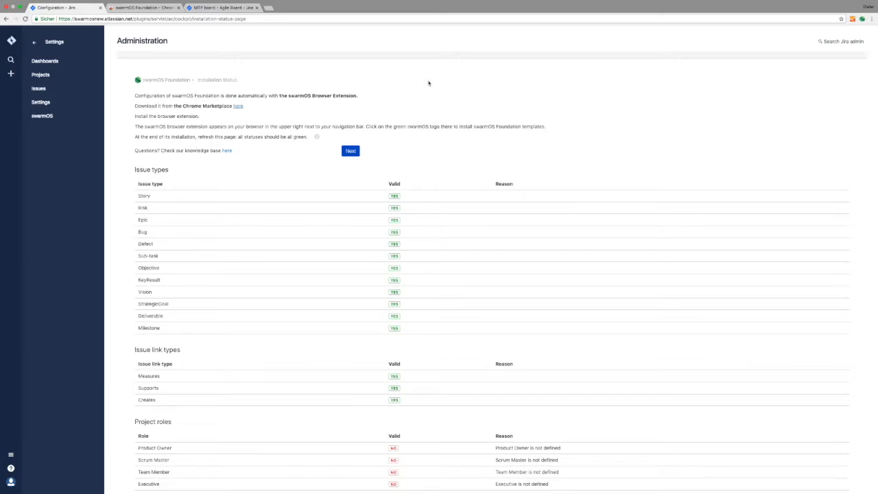
Install the swarmOS Foundation templates via the browser extension, verify project roles are valid, and continue.
click(862, 18)
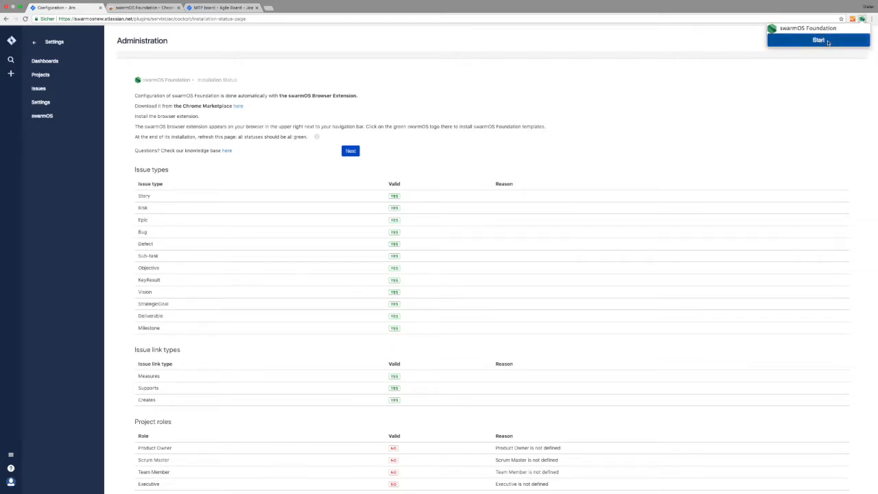
click(828, 43)
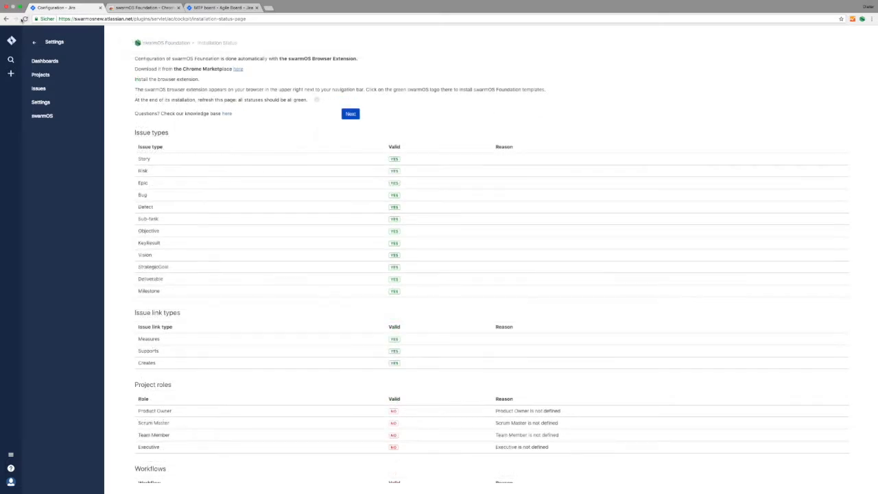
click(24, 18)
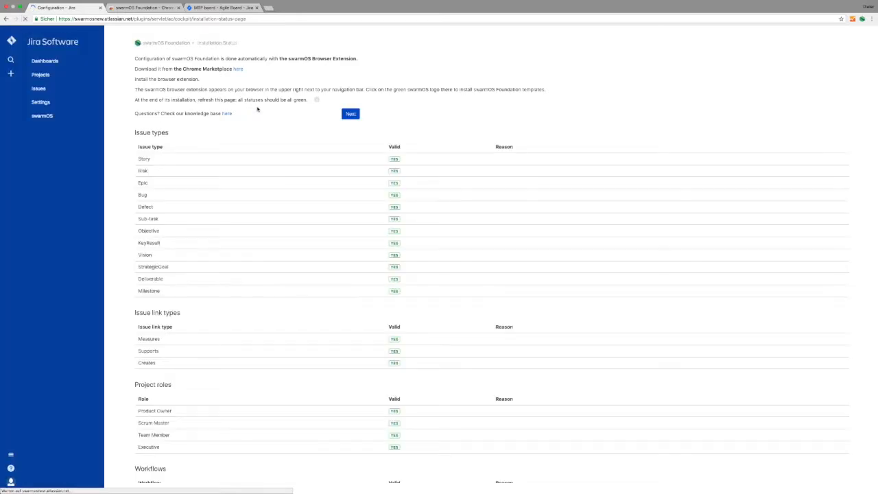
scroll(296, 122, down, 5)
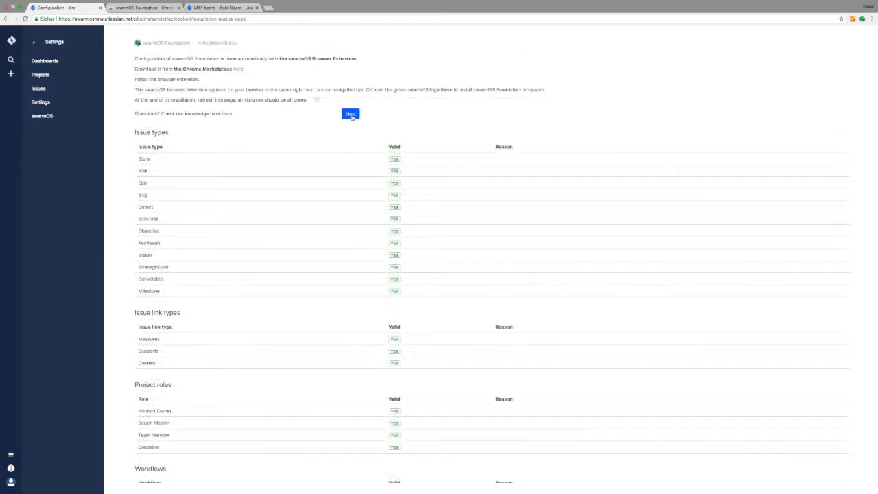
click(350, 114)
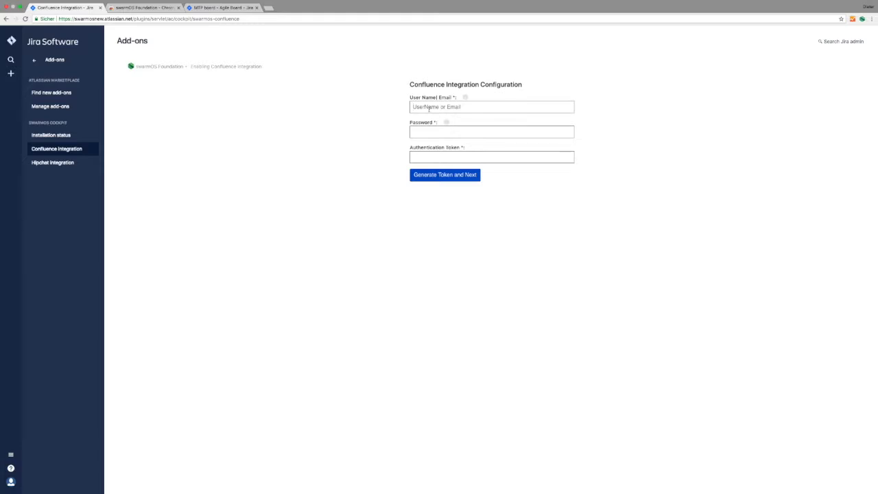
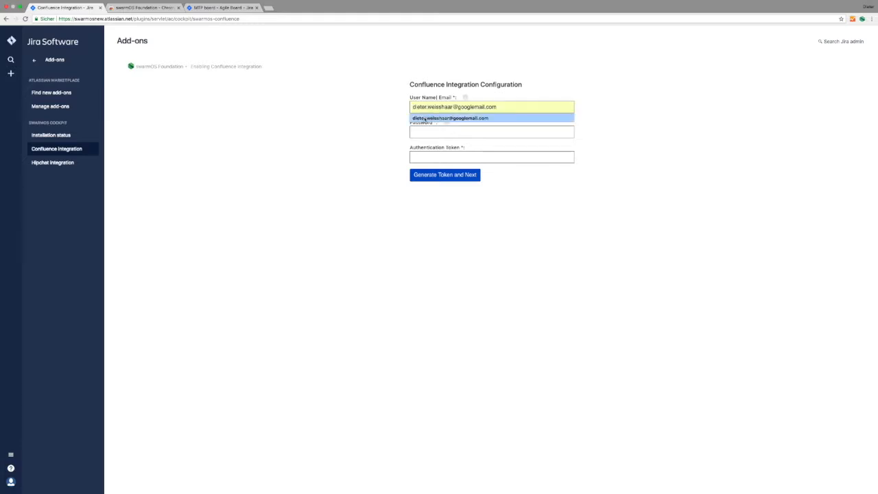
Enter the Confluence account e-mail and password and generate the integration token.
click(425, 118)
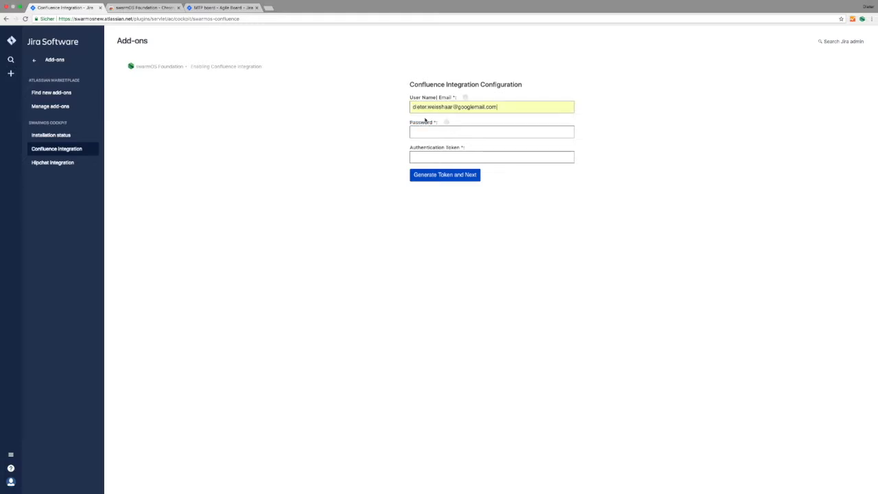
click(439, 131)
text(••••••••••••)
click(441, 176)
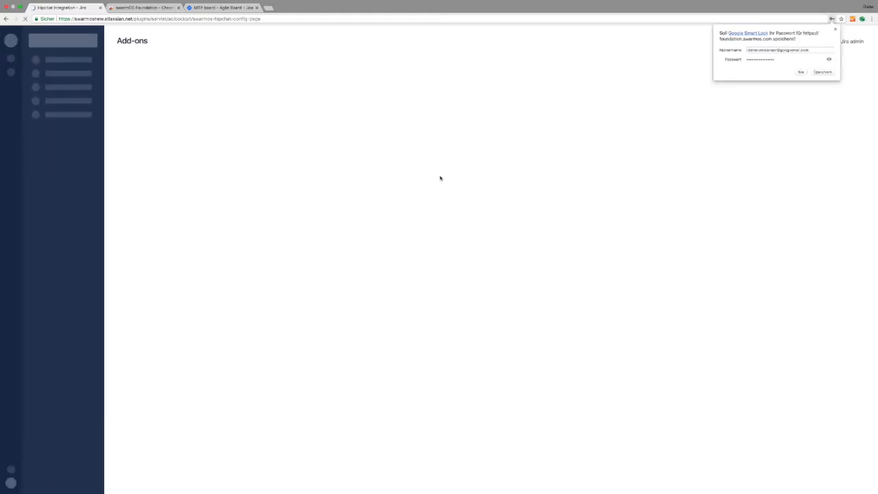
Save the browser password and the empty Hipchat configuration, then return to the Jira dashboard.
click(818, 72)
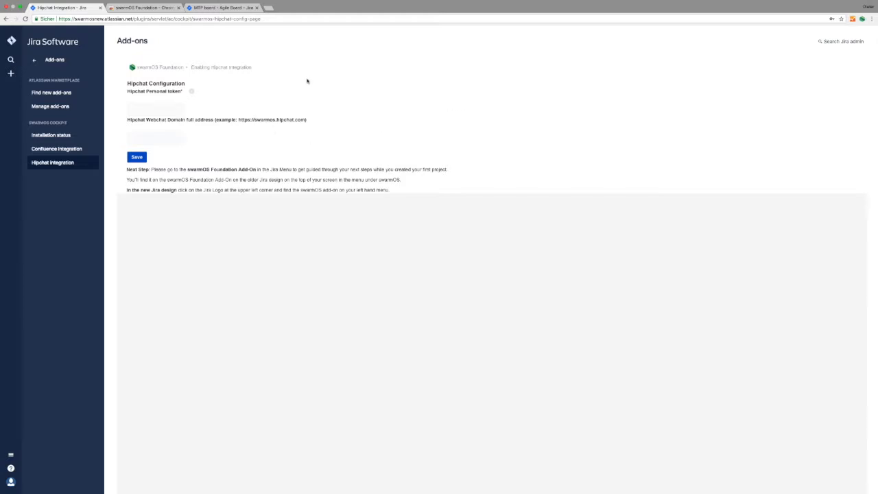
click(138, 159)
scroll(120, 106, down, 1)
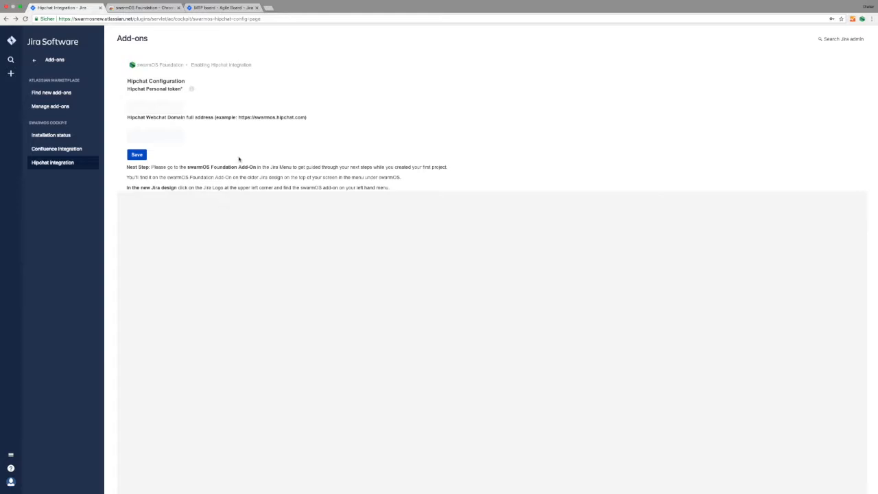
click(12, 41)
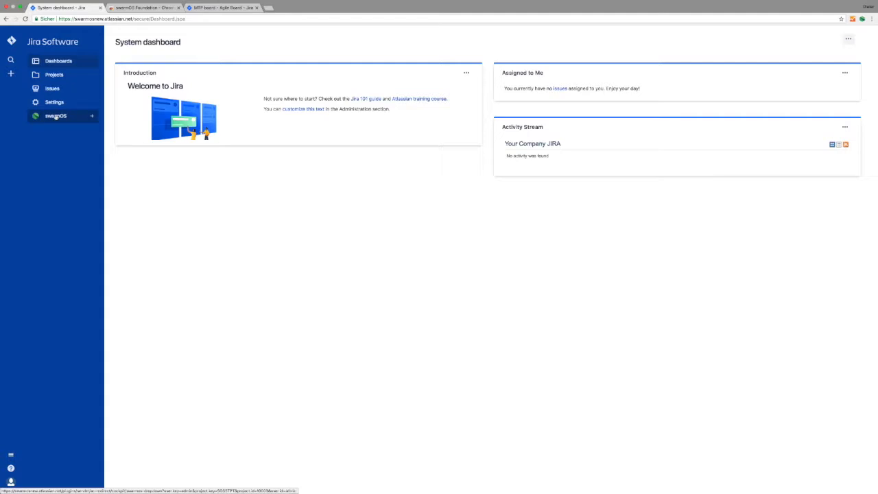
Open swarmOS Foundation's Software project option and read its setup instructions.
click(55, 117)
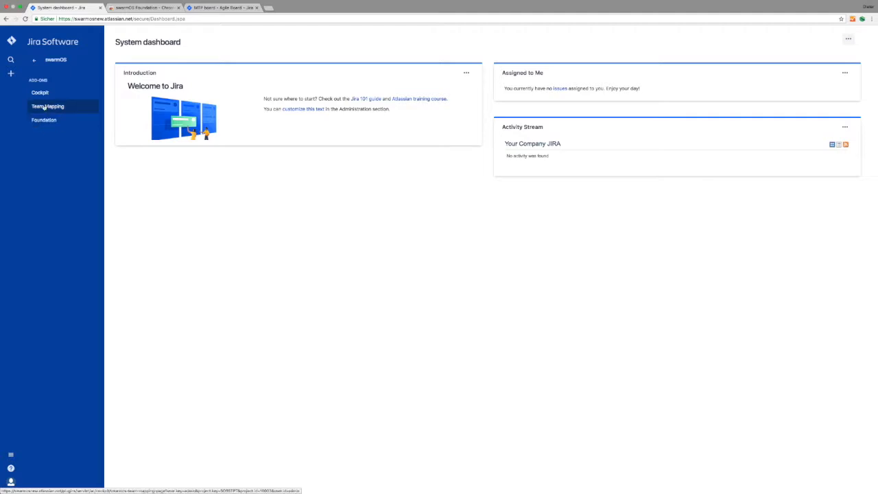
click(49, 123)
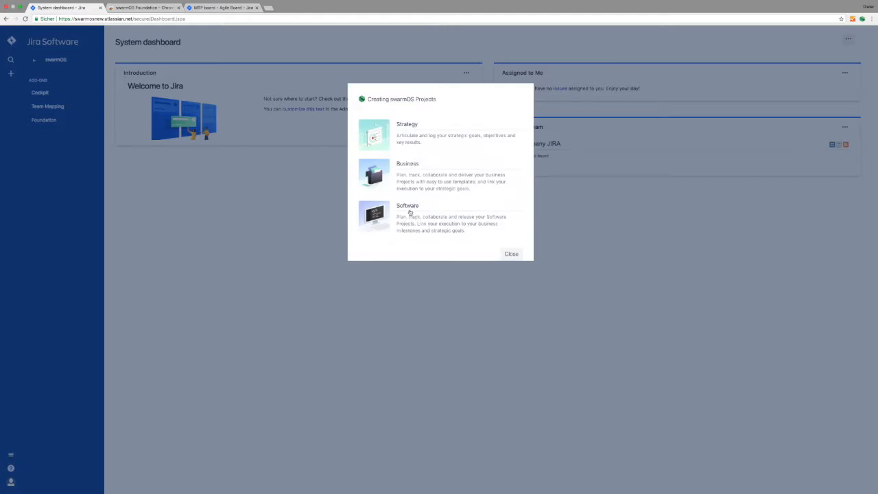
click(409, 213)
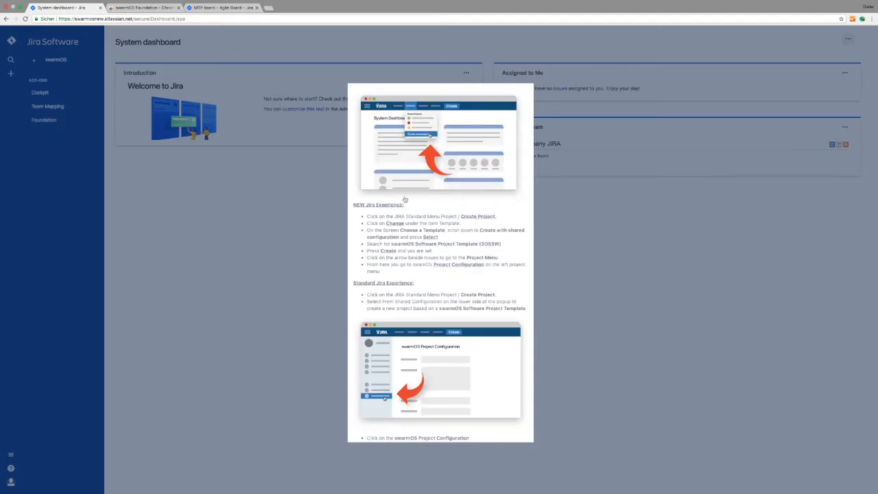
scroll(426, 194, down, 2)
scroll(425, 194, down, 2)
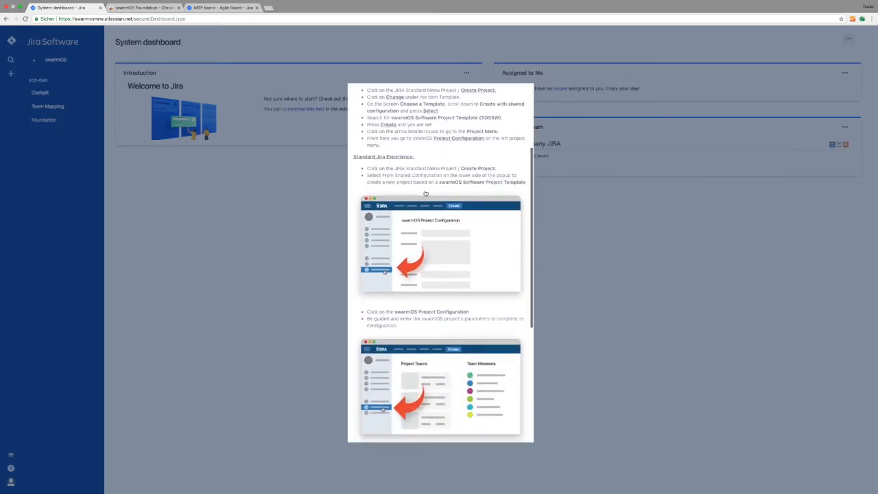
scroll(425, 194, down, 5)
scroll(426, 194, up, 7)
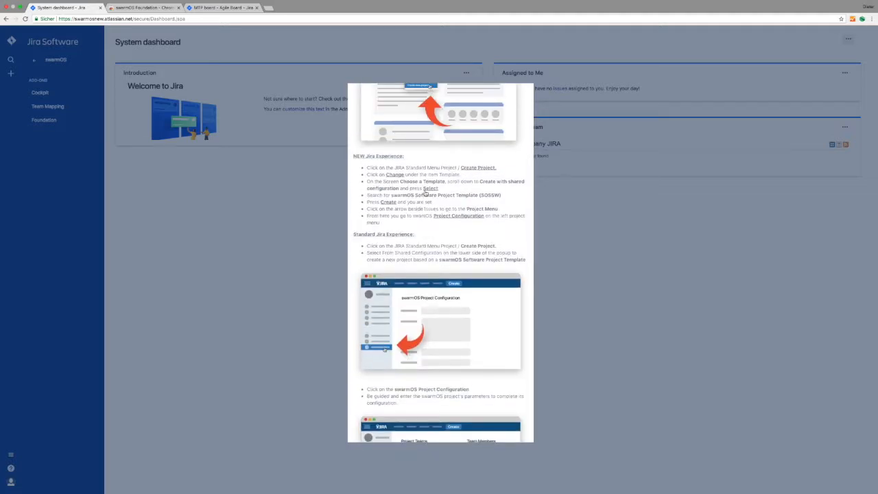
scroll(425, 194, up, 2)
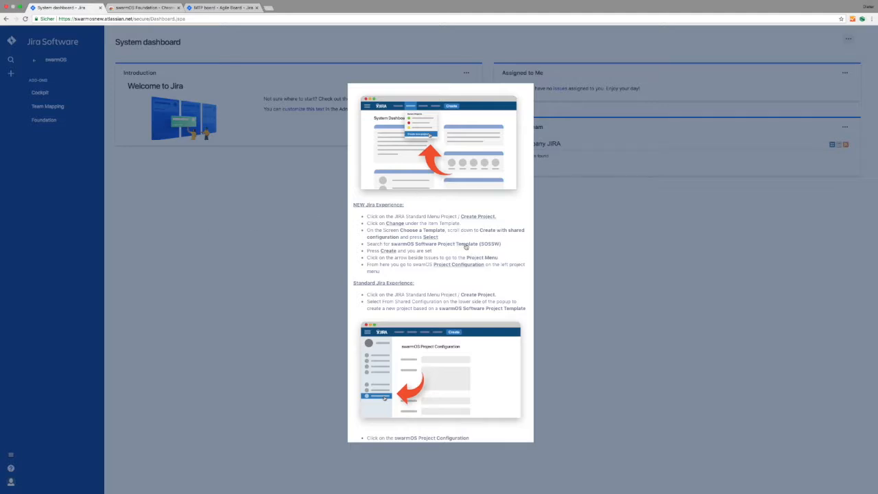
scroll(470, 261, down, 10)
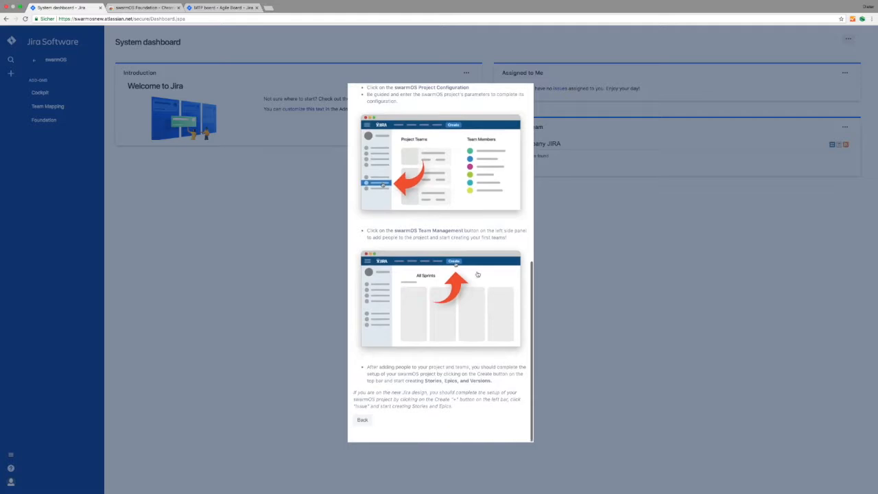
Leave the setup guide and start a new project named swarmOS Test.
click(362, 421)
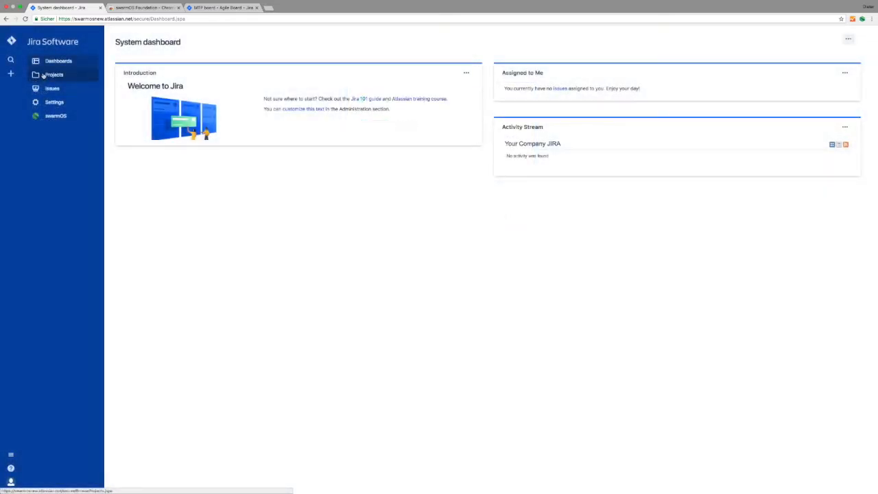
click(42, 76)
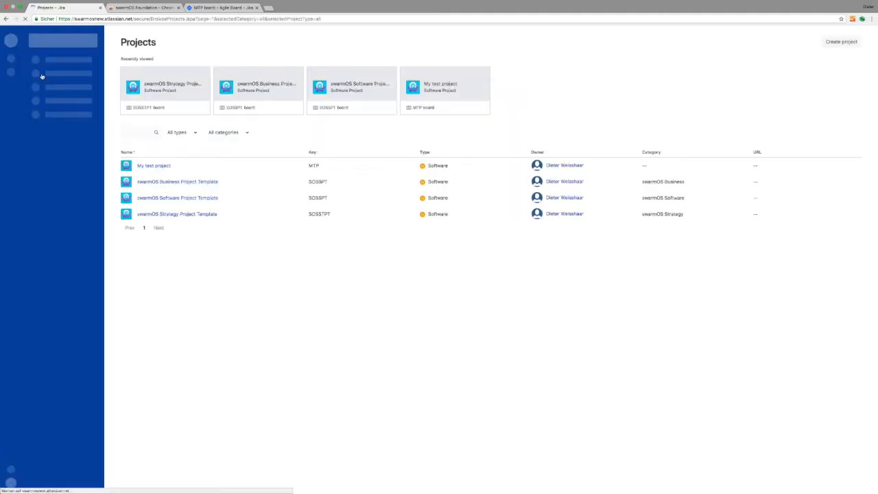
click(849, 46)
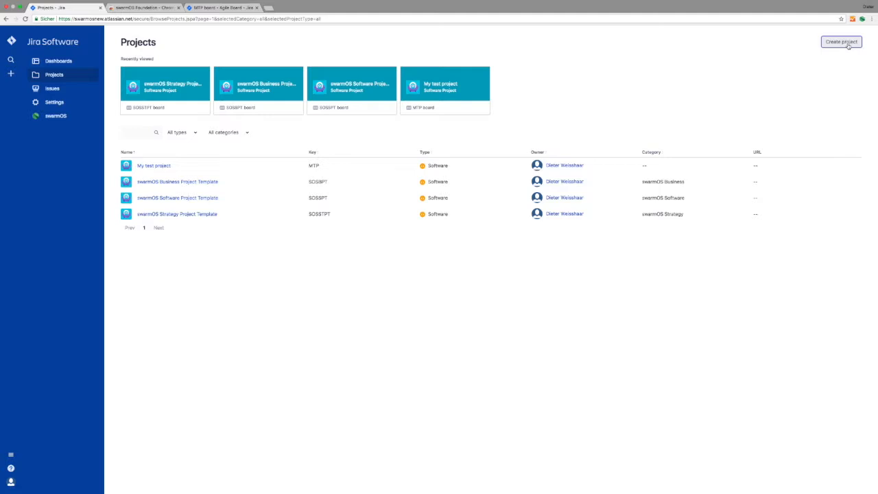
click(849, 45)
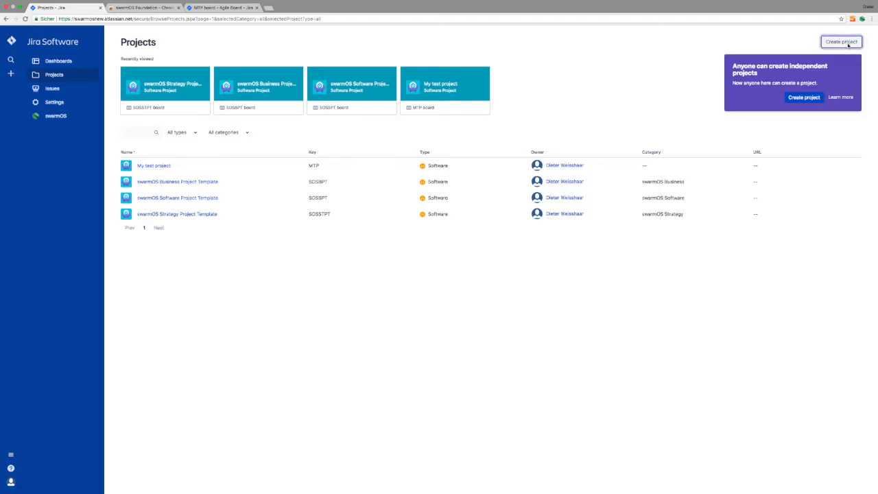
click(817, 98)
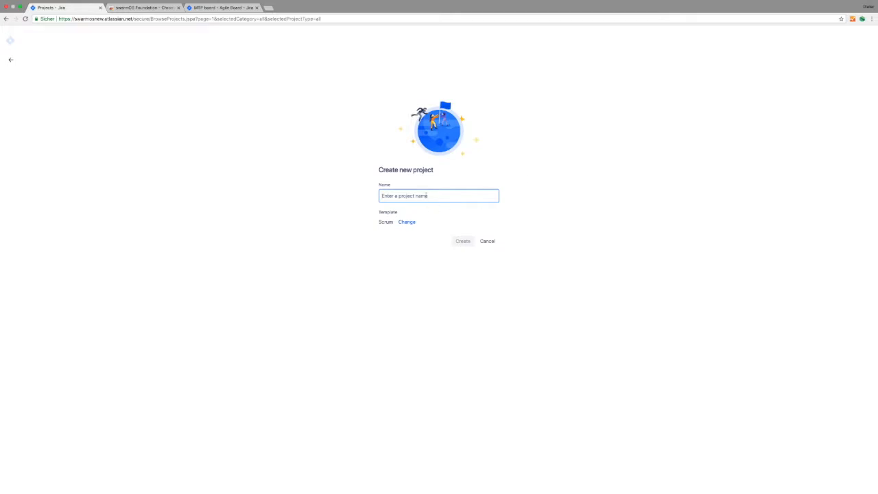
text(sw)
Use the shared configuration template with the swarmOS Software Project Template (SOSSPT) and create the project.
click(407, 223)
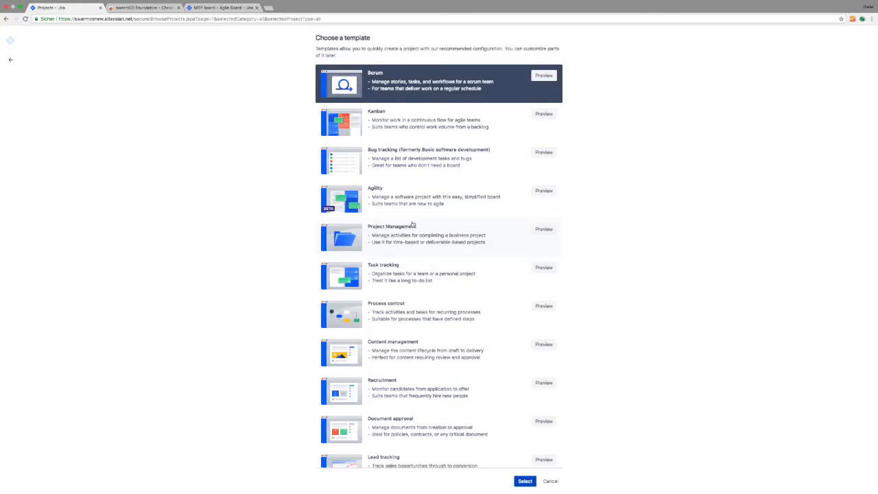
scroll(412, 223, down, 3)
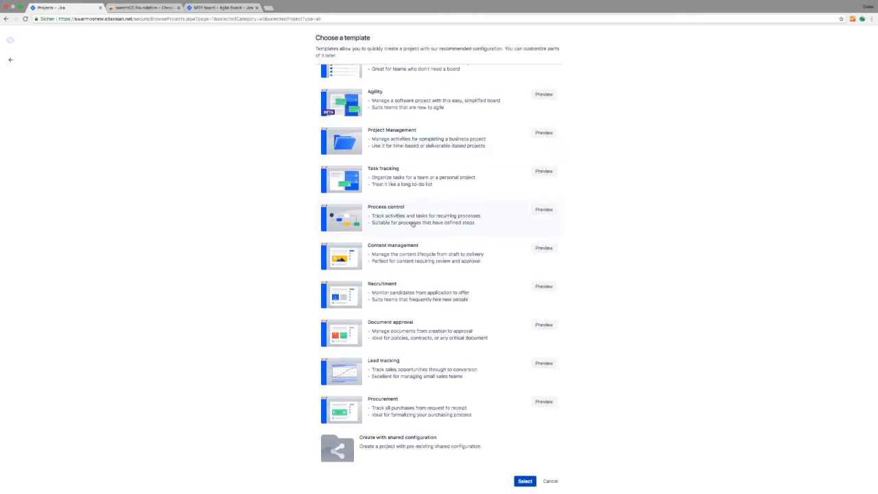
click(416, 439)
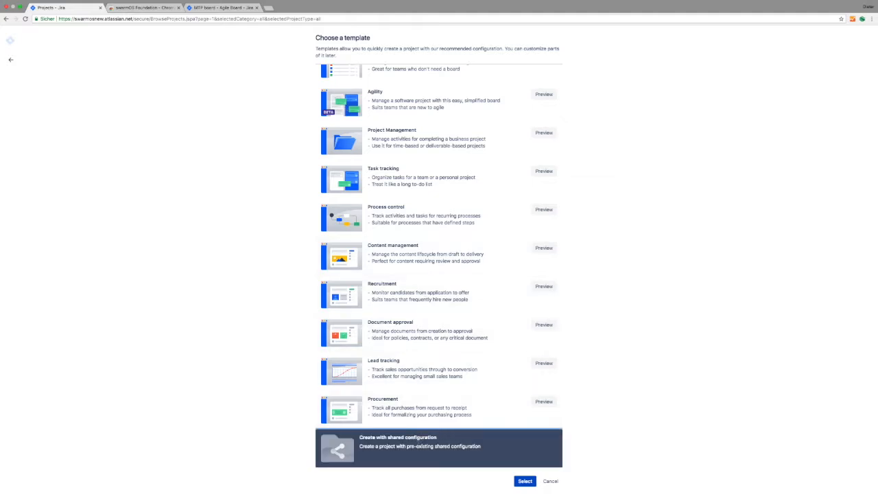
click(526, 481)
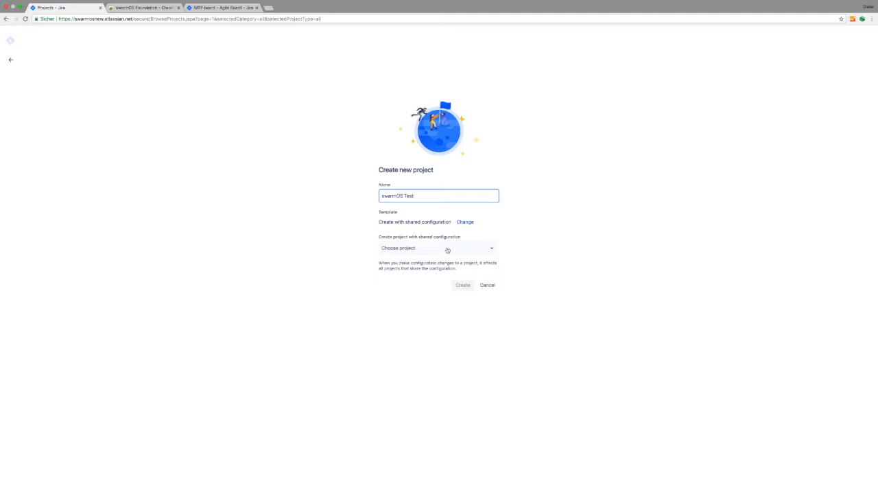
click(429, 248)
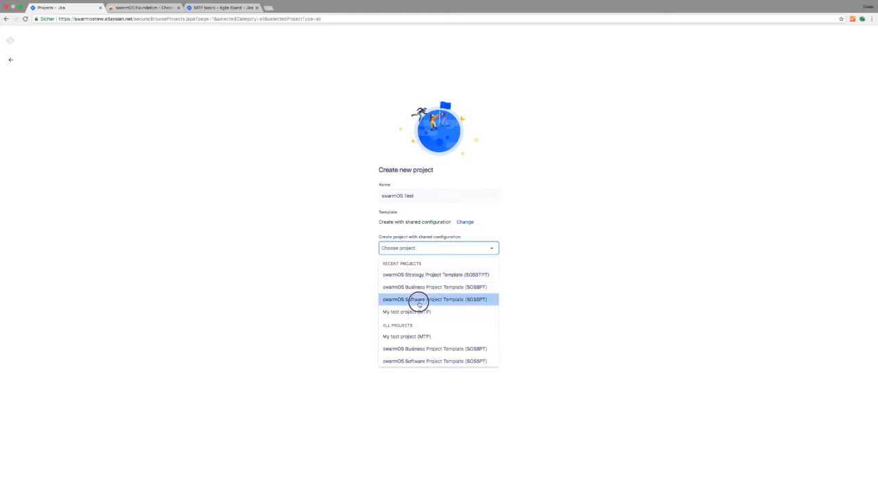
click(417, 299)
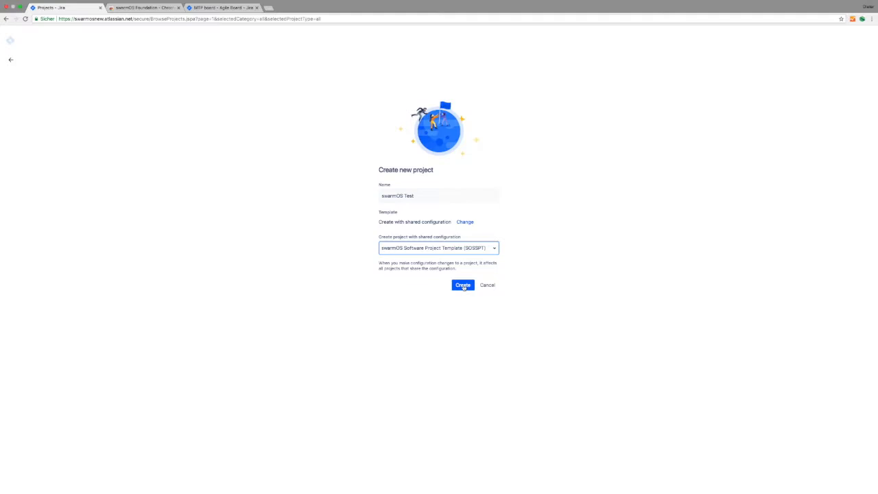
click(463, 286)
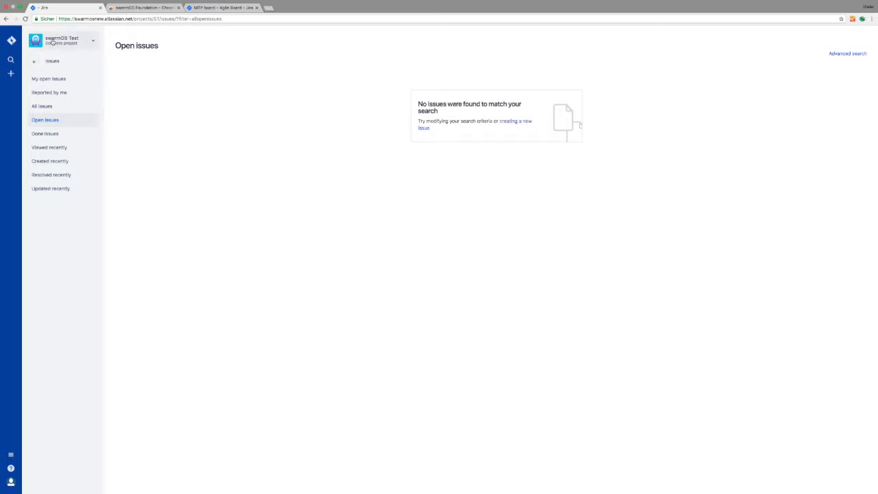
Widen the project sidebar and open swarmOS Project Configuration for swarmOS Test.
click(34, 64)
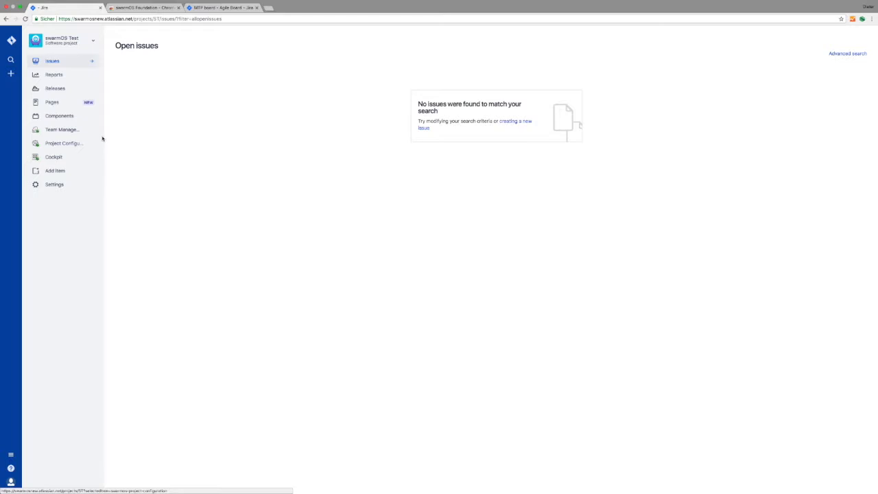
drag(105, 135, 147, 141)
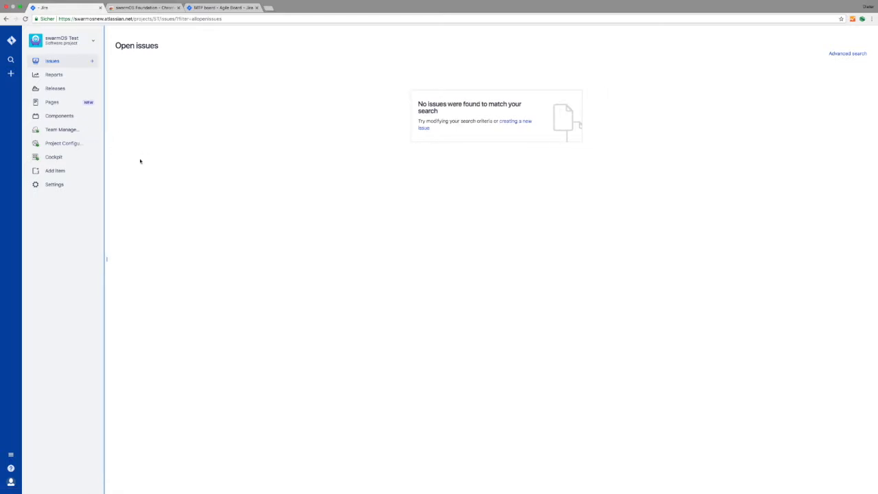
click(56, 145)
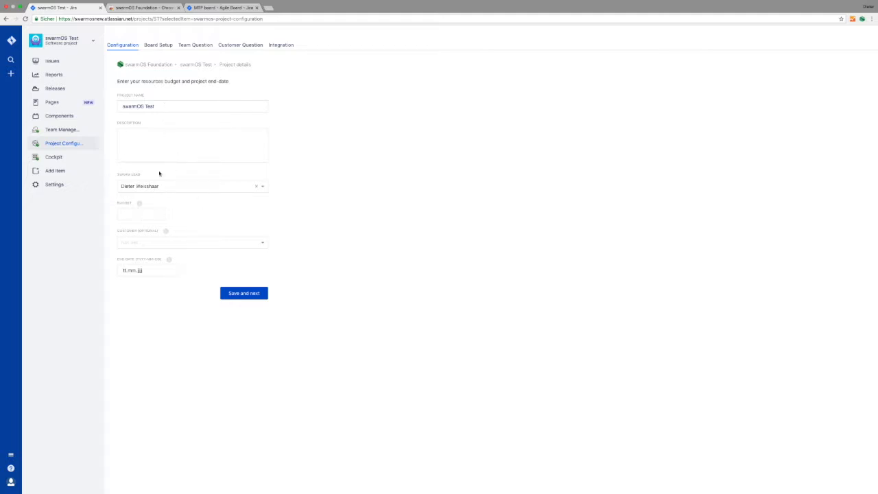
Enter budget 100000 and end date 30.04.2018, leave Customer empty, and save the project details.
click(139, 214)
text(100000)
click(141, 243)
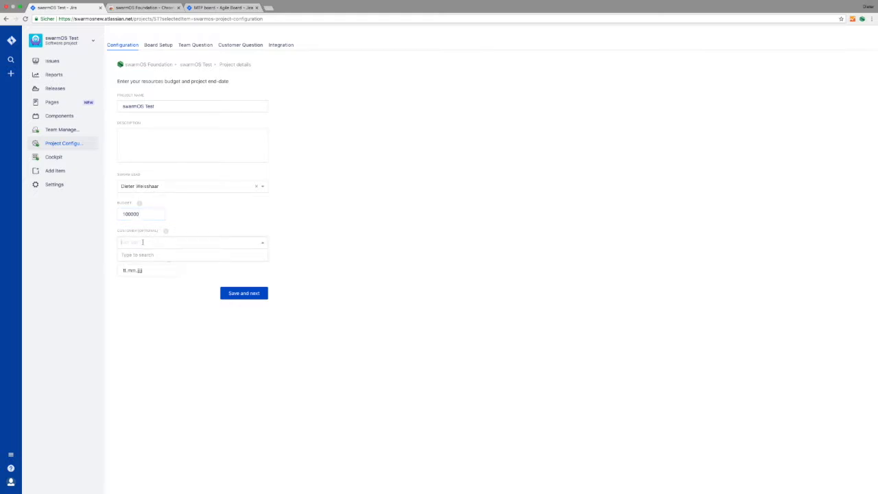
click(183, 258)
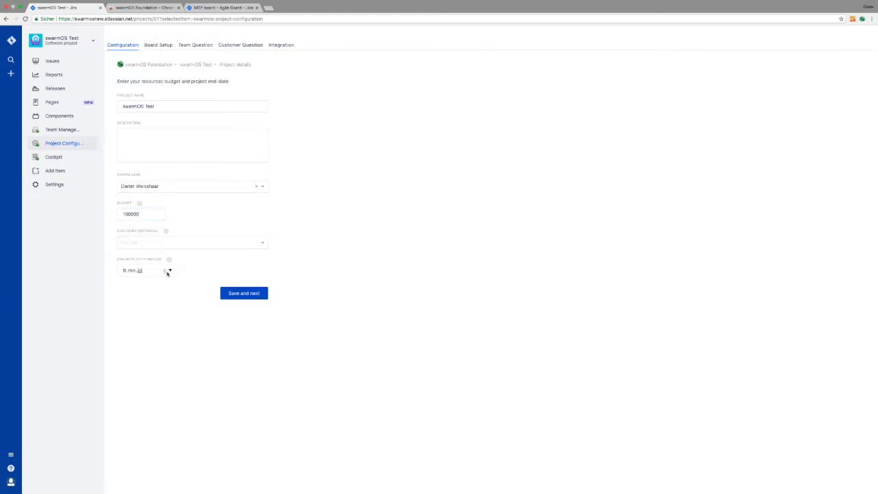
click(152, 271)
text(30.04.2018)
click(243, 293)
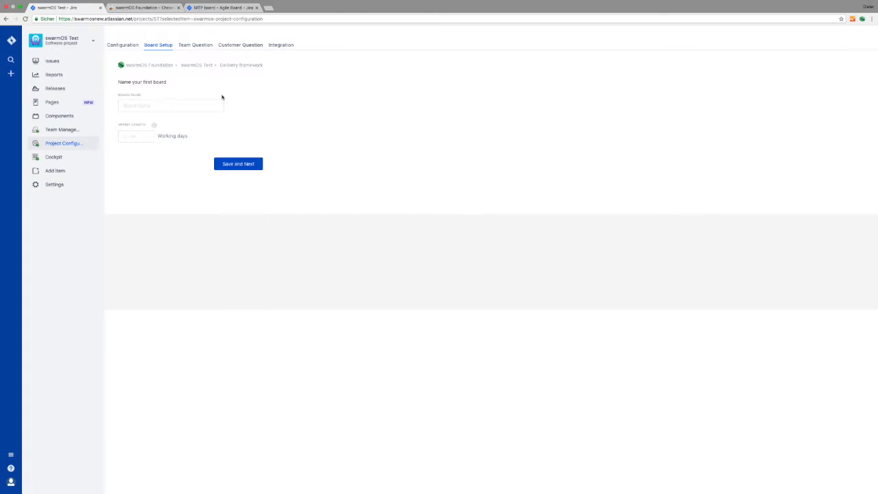
Name the first board 'swarmOS Test Board' with a 10-day sprint length and save.
click(152, 105)
text(swarmOS Test Board)
click(146, 138)
drag(137, 136, 112, 135)
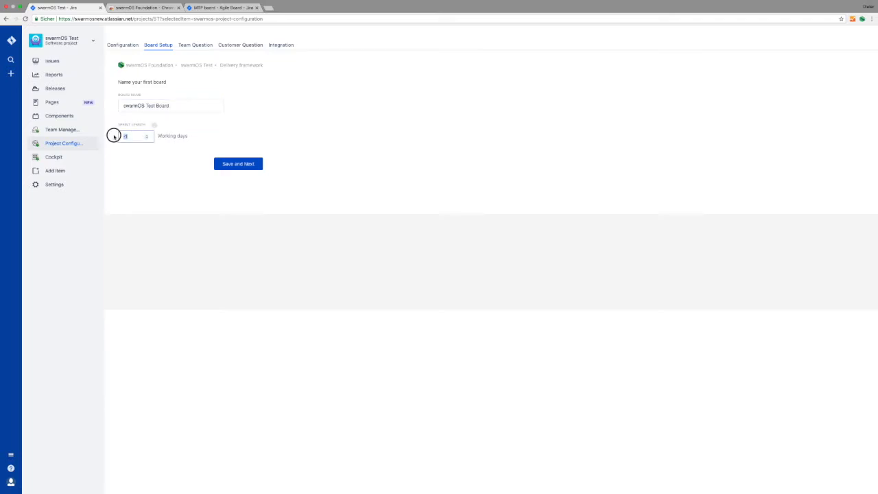
text(10)
click(251, 166)
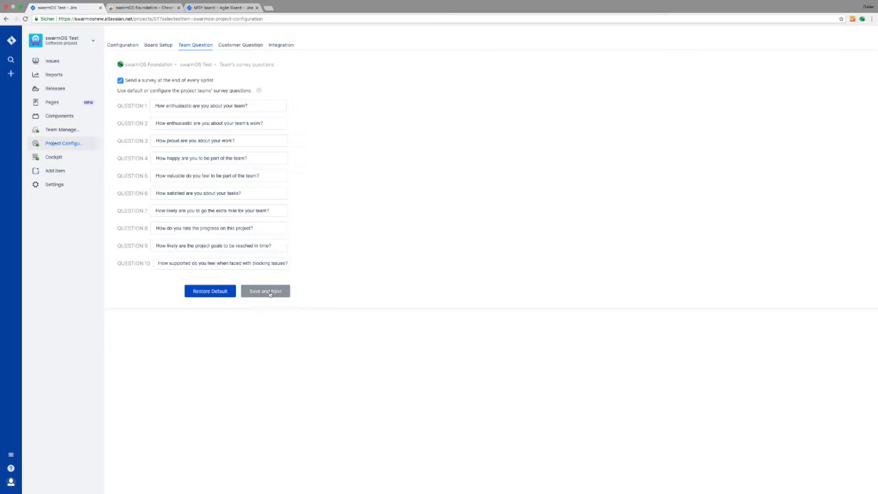
Accept the default team and customer survey questions.
click(270, 294)
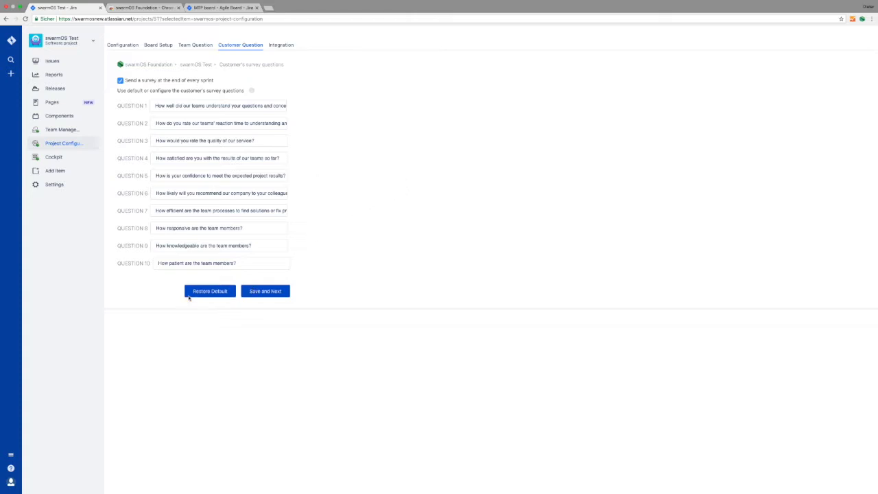
click(267, 290)
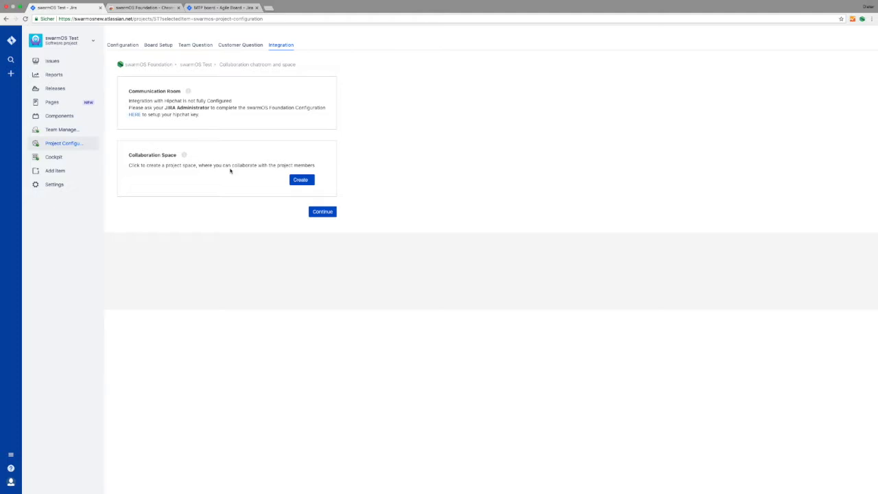
Create the swarmOS Test Confluence collaboration space and view it in the new tab.
click(307, 182)
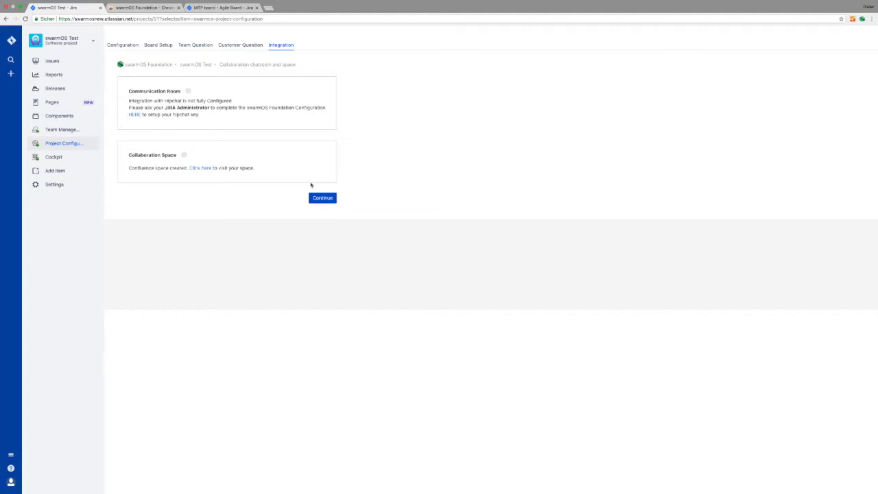
click(201, 169)
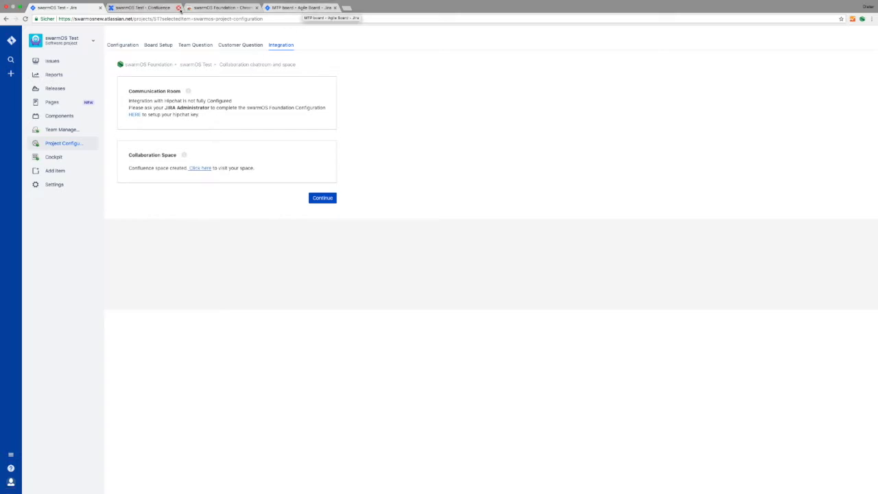
click(154, 8)
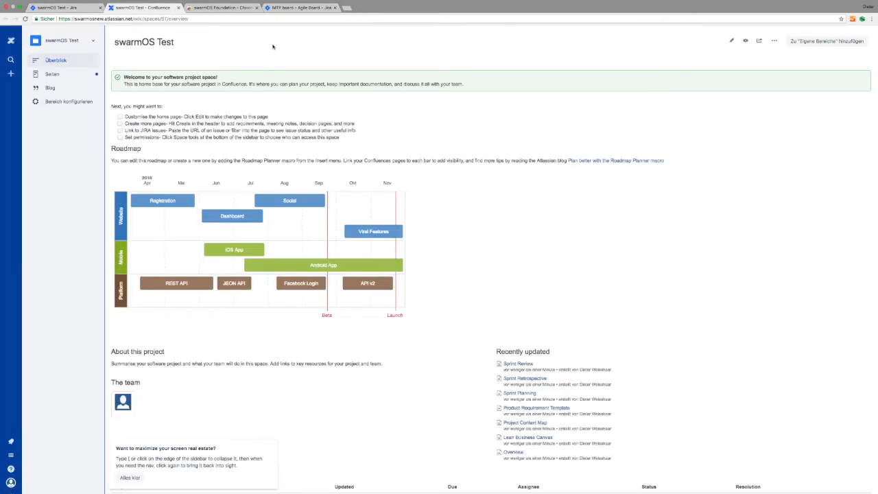
Open the Lean Business Canvas page in the editor, scroll through it, and close without changes.
click(52, 75)
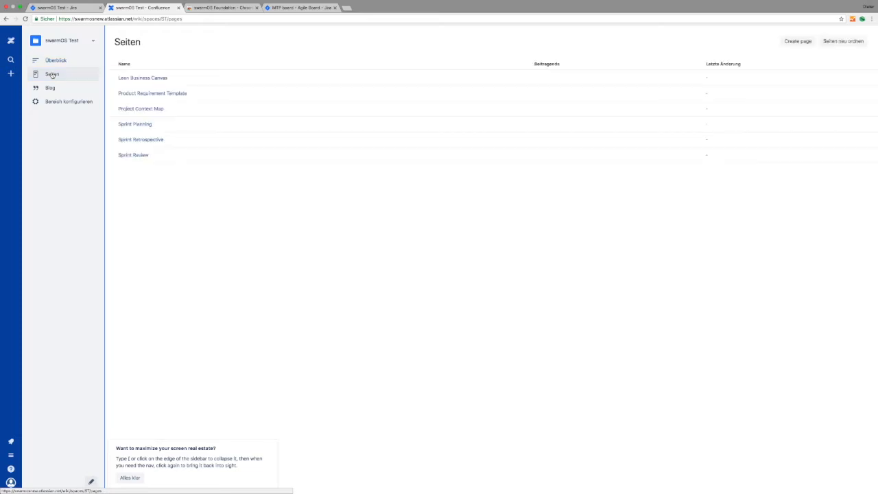
click(151, 79)
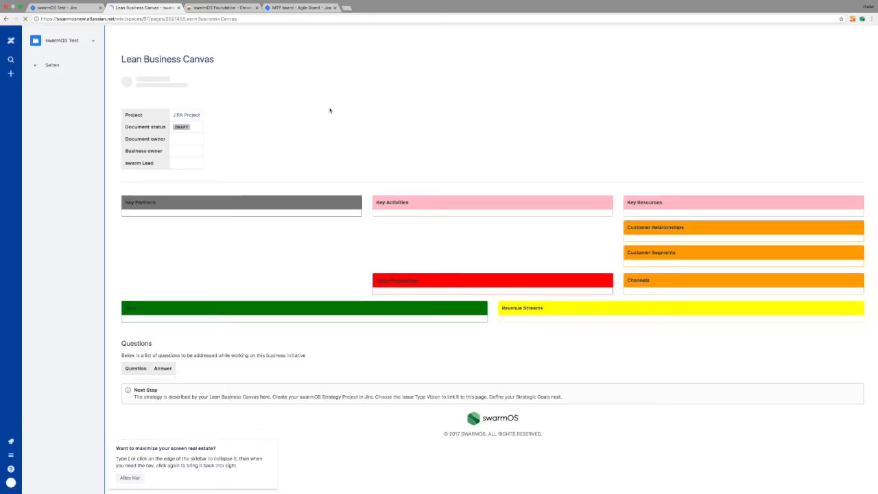
click(797, 40)
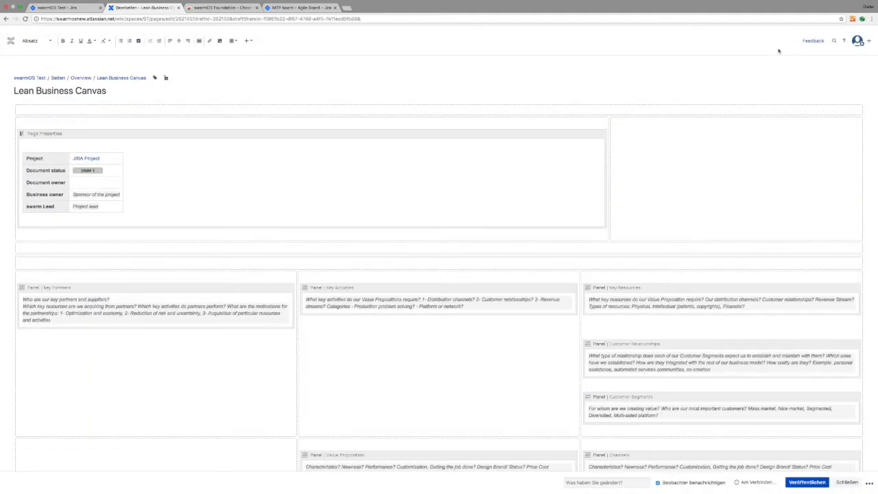
scroll(298, 203, down, 1)
scroll(400, 302, down, 2)
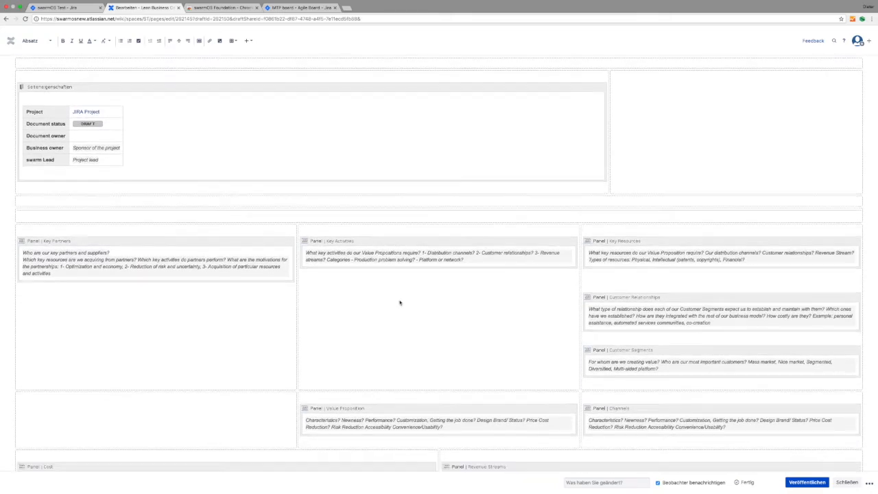
scroll(415, 264, down, 2)
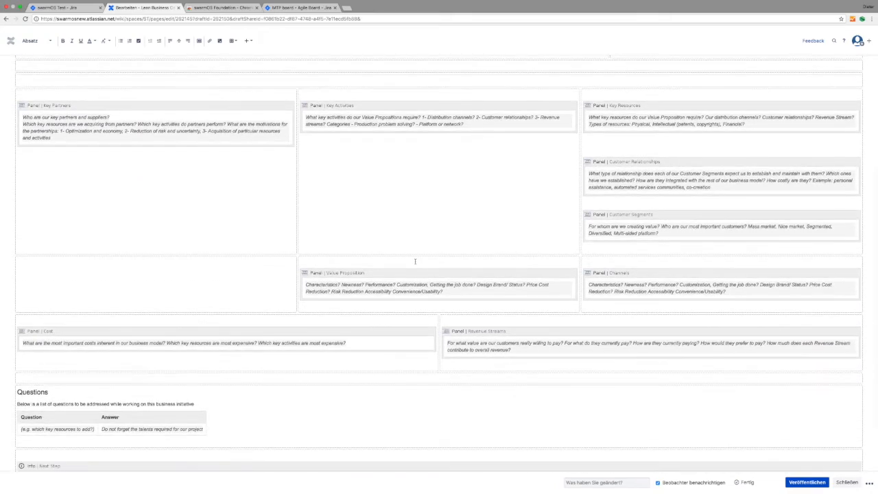
click(848, 482)
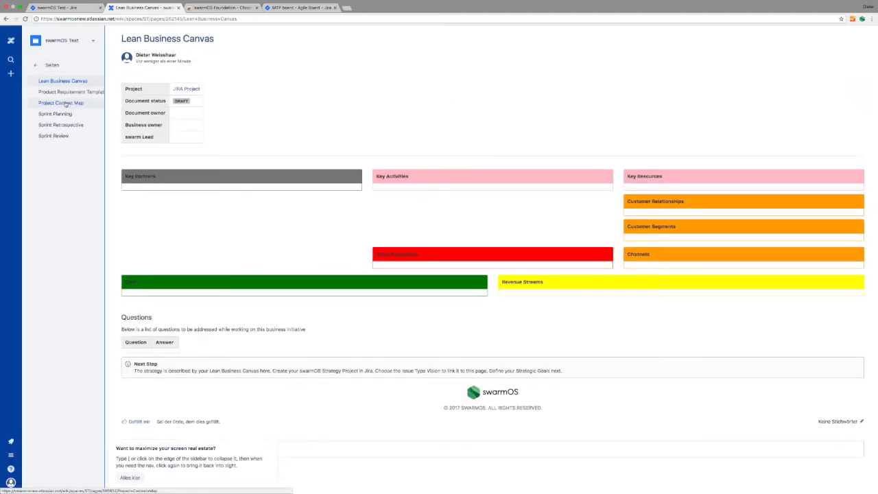
View the Project Context Map page.
click(62, 104)
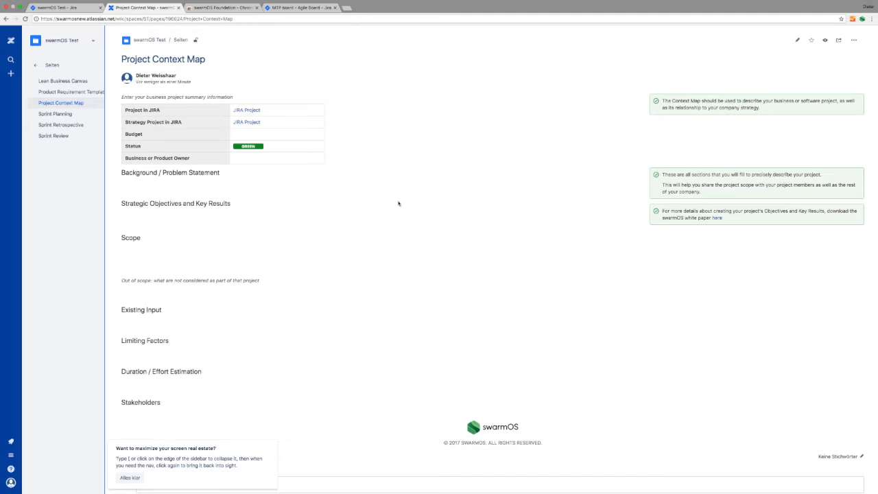
scroll(398, 203, down, 1)
scroll(398, 203, up, 1)
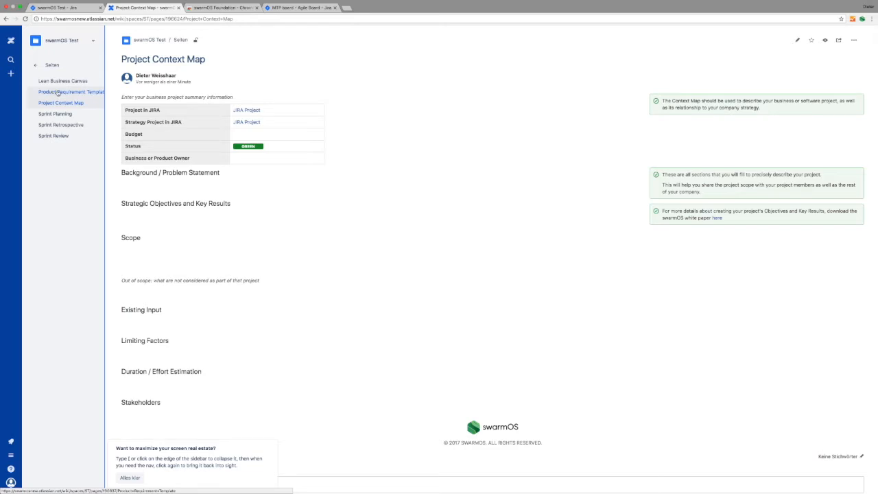
Open the Product Requirement Template editor, close it unchanged, then view Sprint Planning.
click(57, 92)
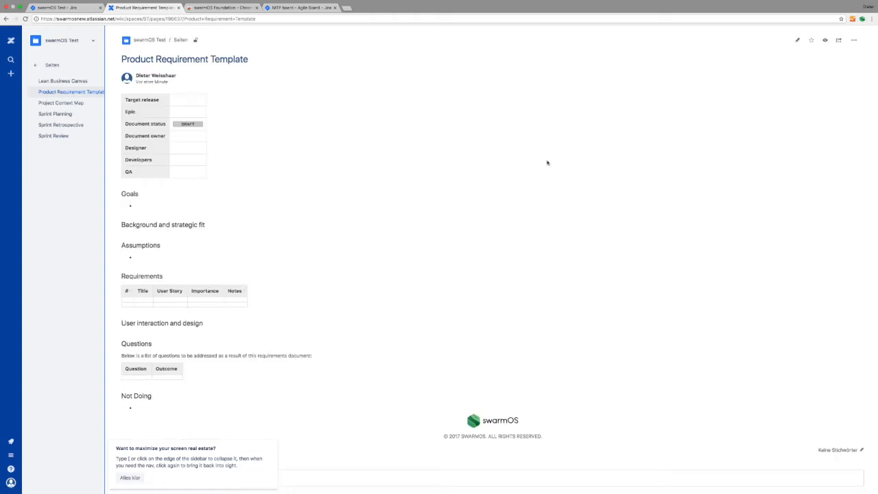
click(796, 40)
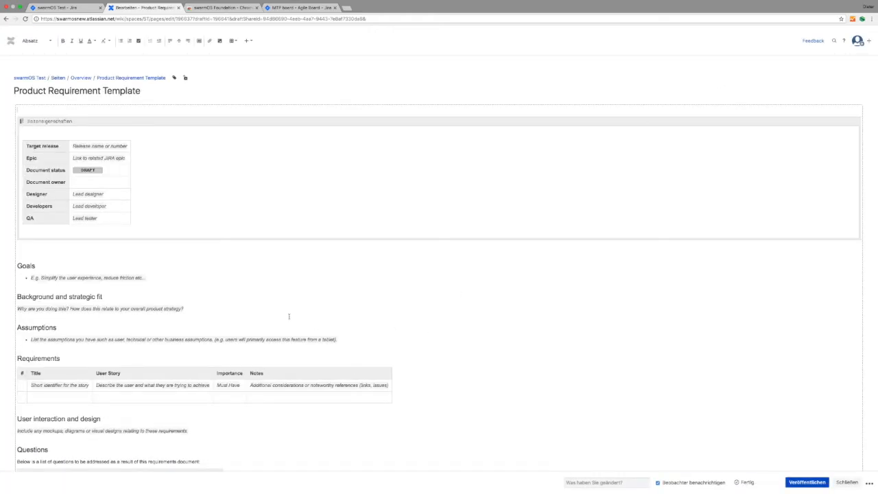
click(846, 482)
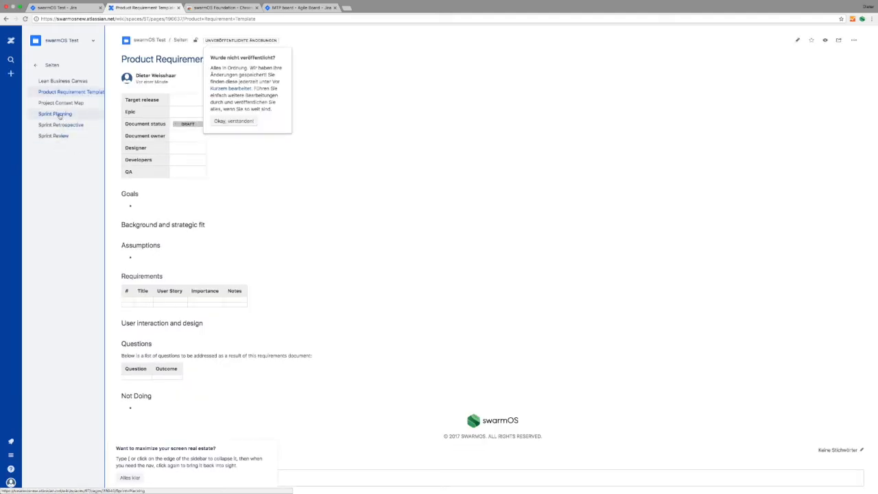
click(59, 113)
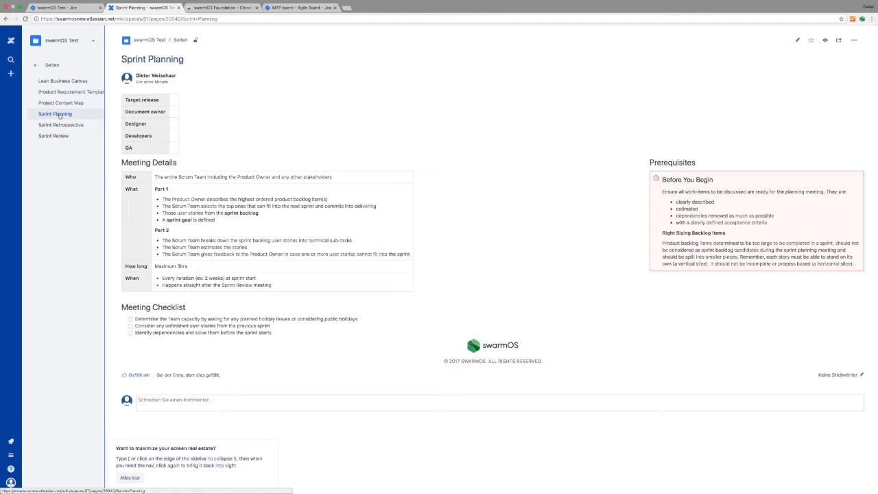
View the Sprint Retrospective and Sprint Review pages, then return to the swarmOS Test Jira tab.
click(61, 126)
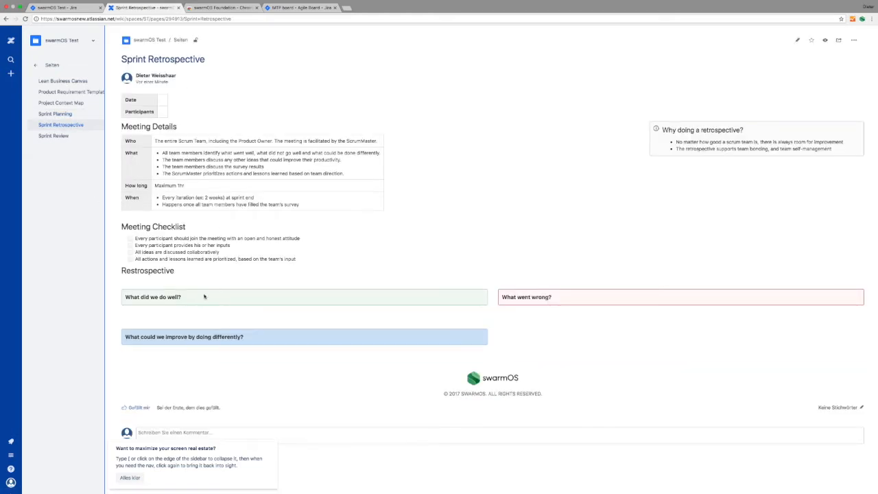
click(55, 136)
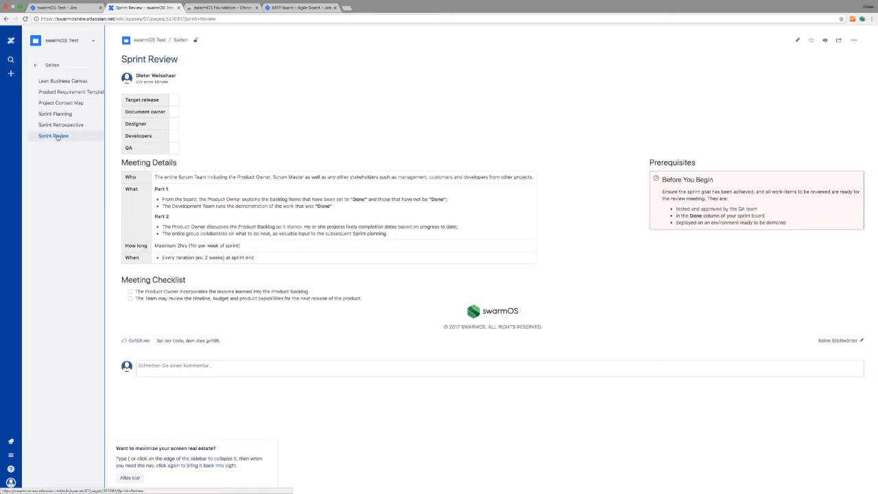
click(67, 8)
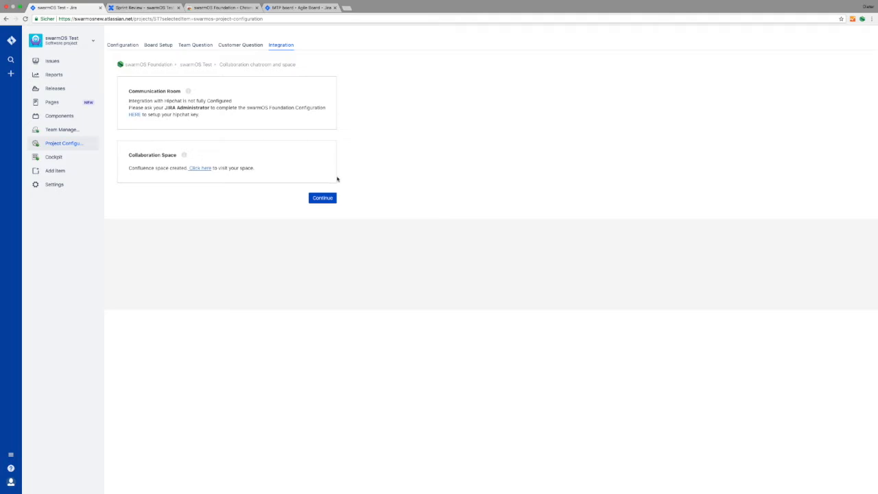
Continue past Integration to Team Management and start a new team.
click(322, 199)
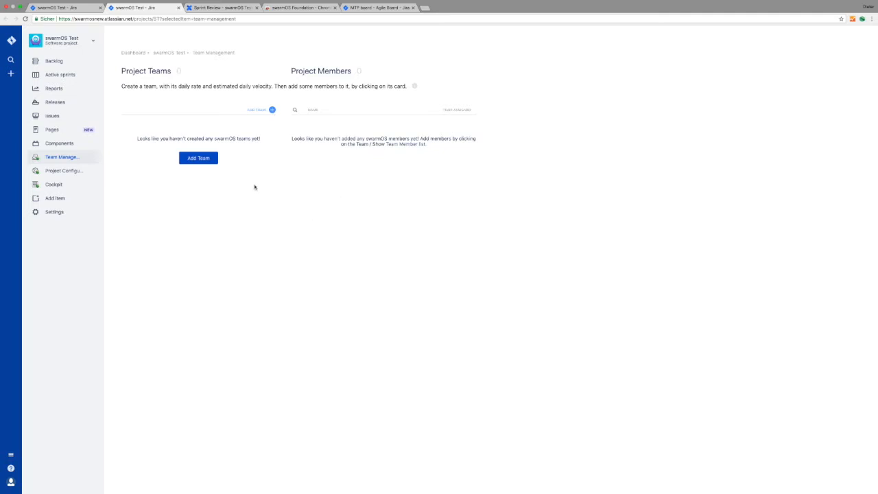
click(206, 160)
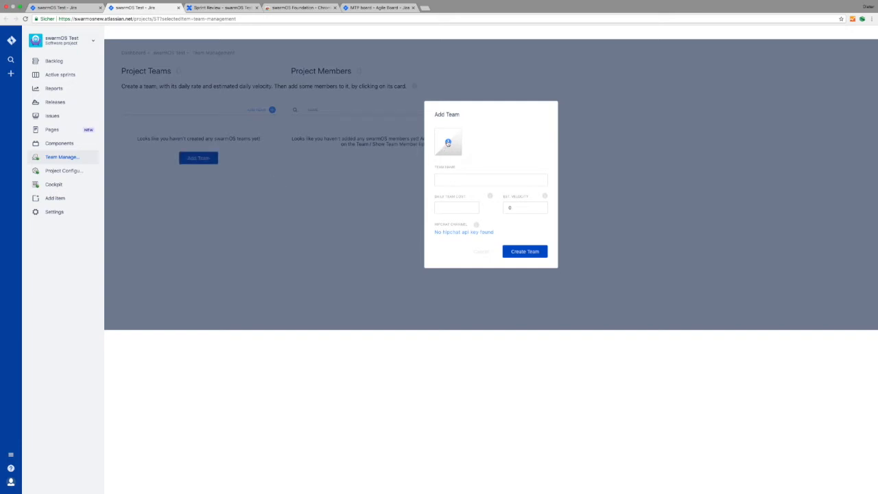
Set the team avatar to cockpit.png from the swarmOS App Icons folder.
click(447, 142)
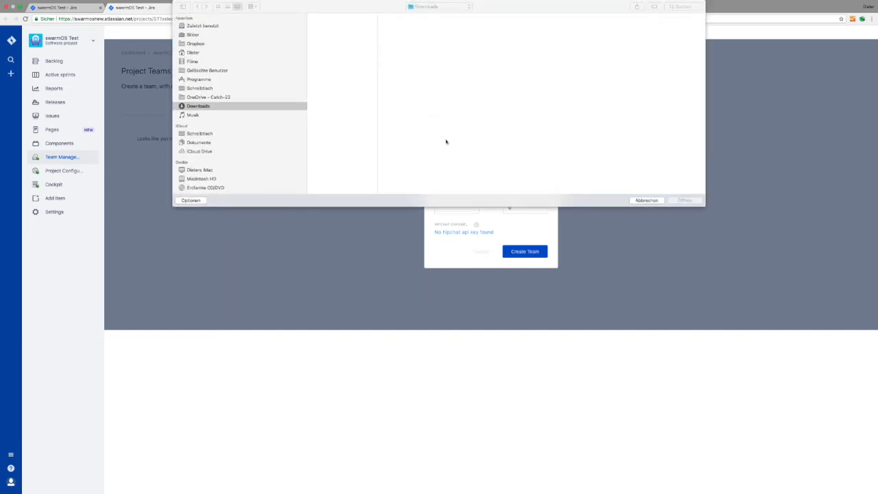
click(208, 96)
click(335, 85)
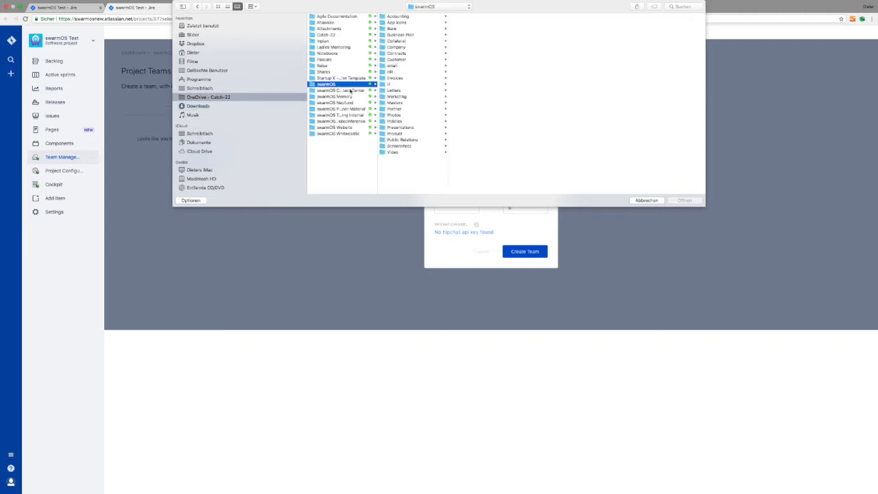
click(412, 24)
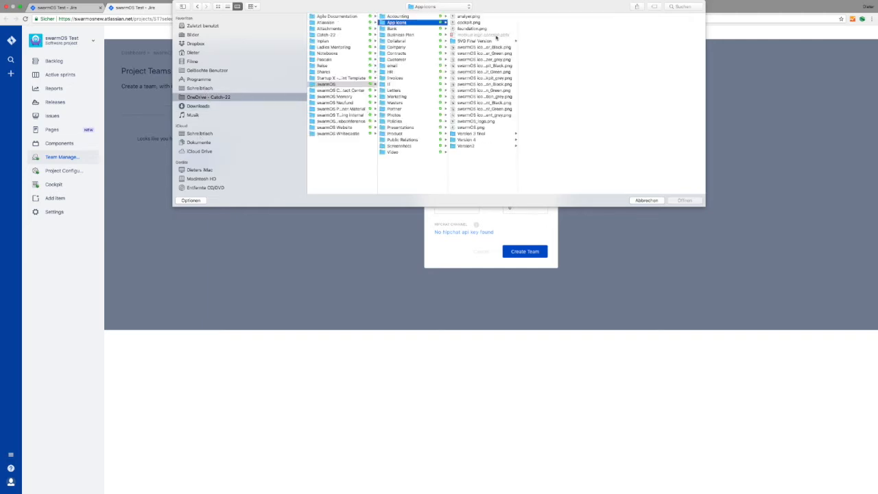
click(471, 22)
click(689, 201)
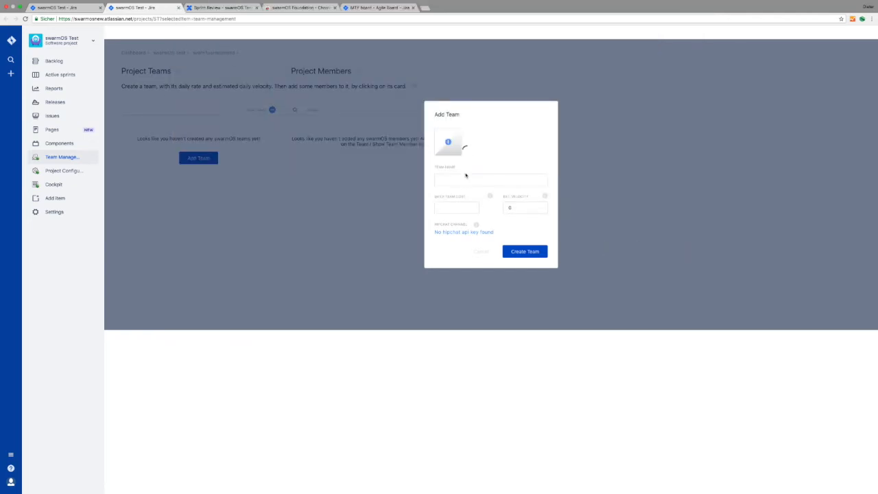
Create Team Cockpit with daily team cost 2000 and estimated velocity 24.
click(464, 179)
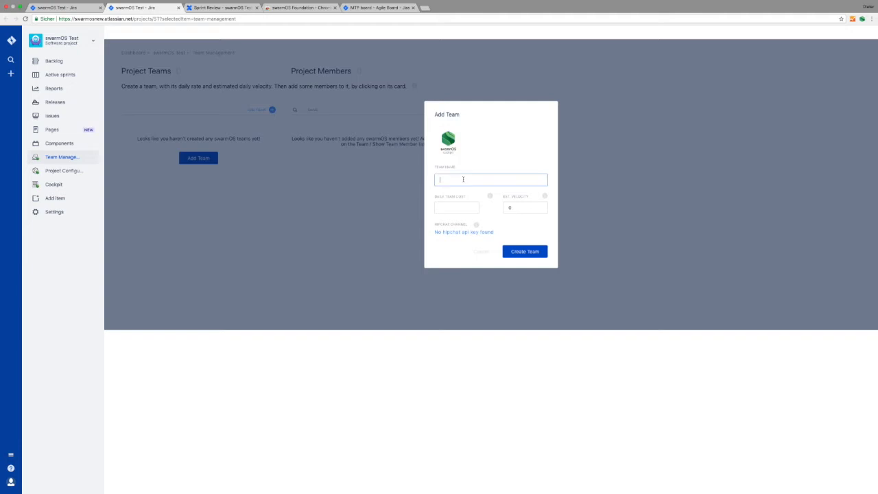
text(Team Cockpit)
click(449, 205)
text(2000)
click(514, 207)
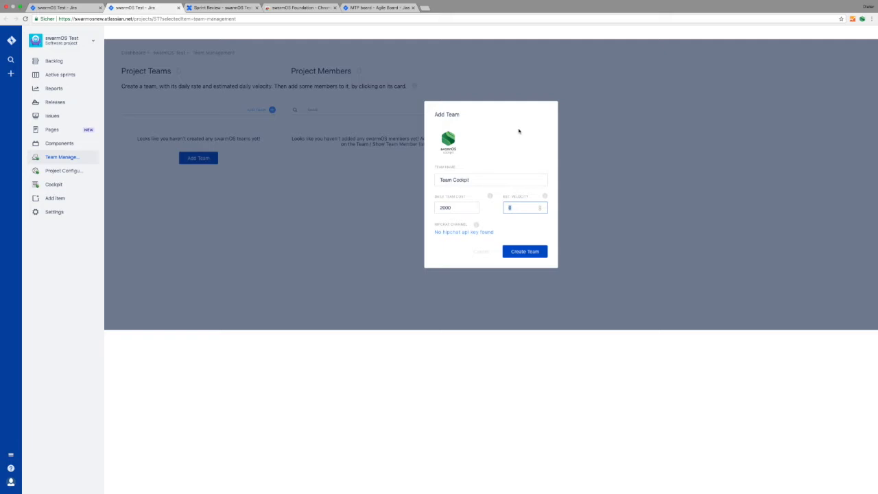
text(24)
click(532, 254)
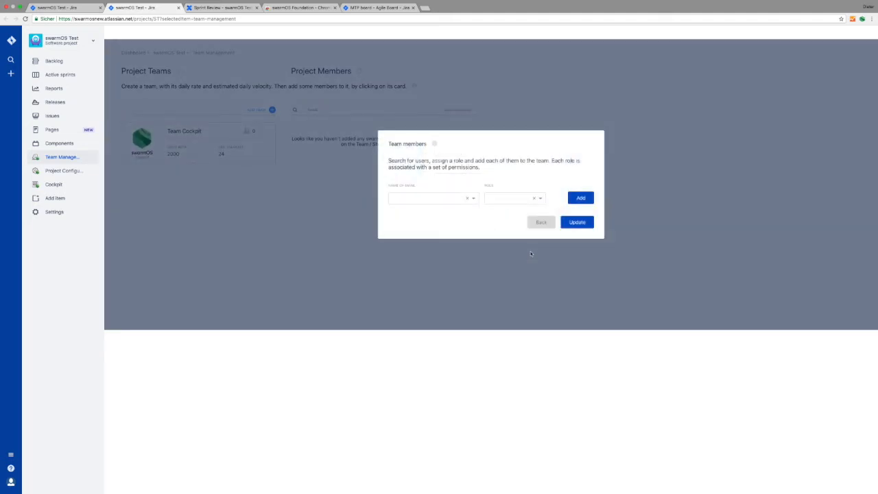
Add the searched user to Team Cockpit with the PRODUCT OWNER role and save.
click(476, 201)
text(die)
click(407, 212)
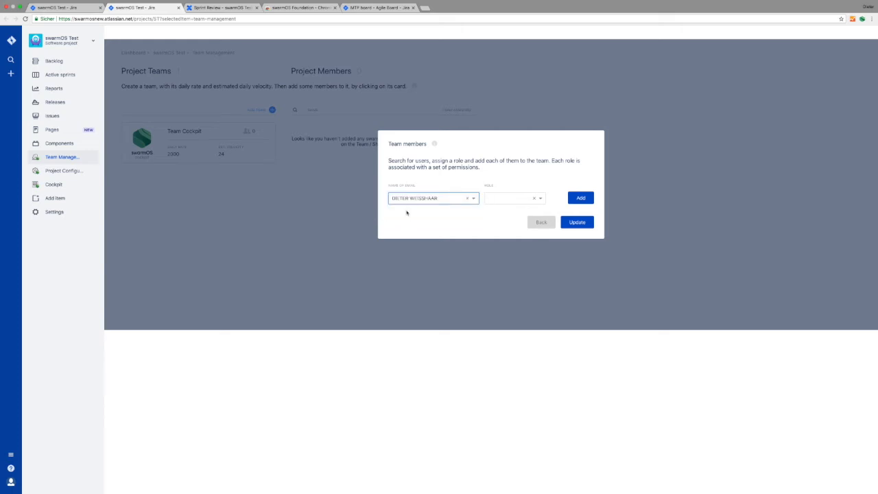
click(538, 199)
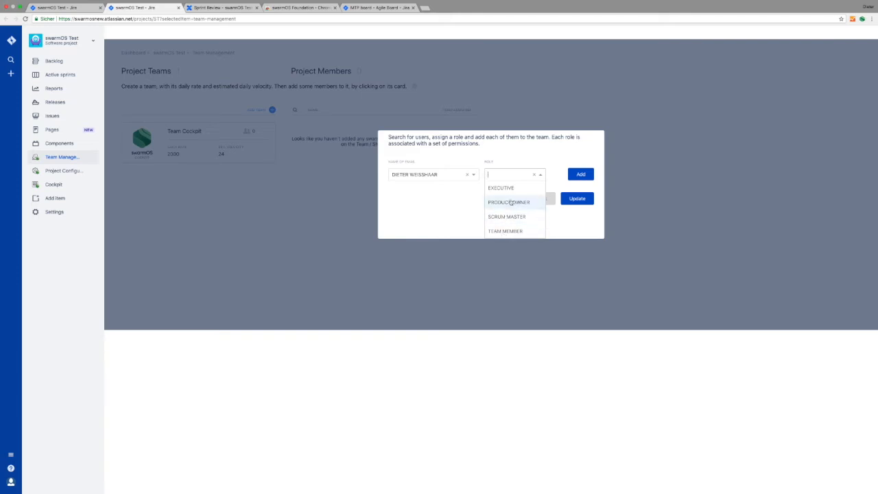
click(511, 202)
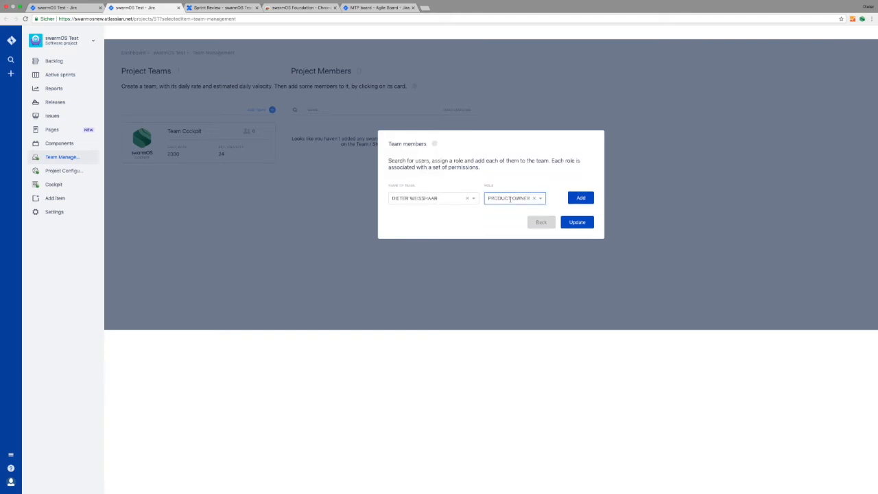
click(581, 198)
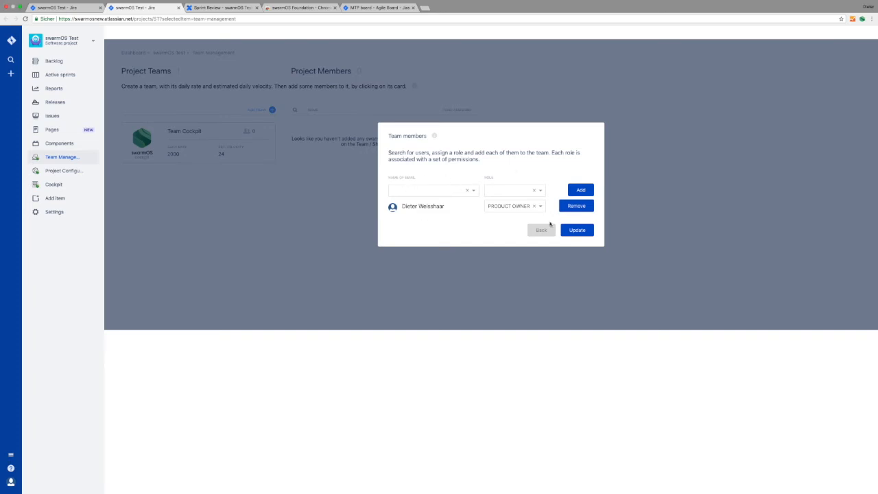
click(578, 230)
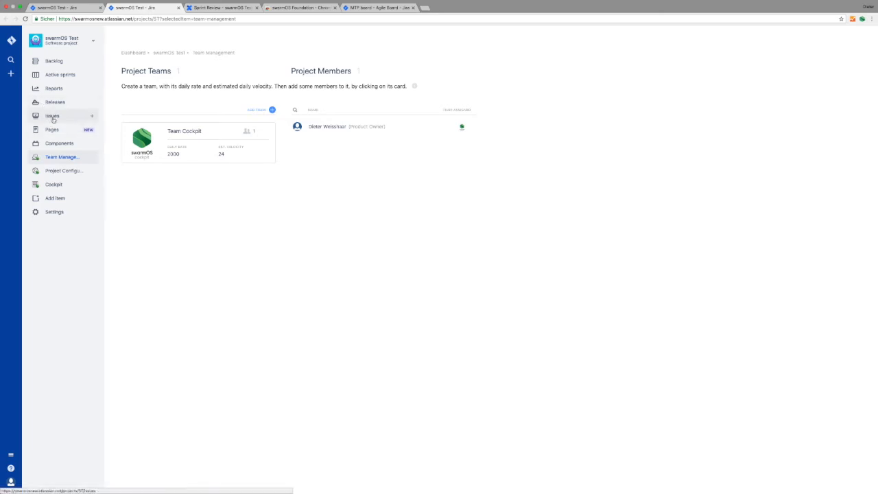
Look through Issues and Active sprints, then open the swarmOS Test Board backlog.
click(54, 116)
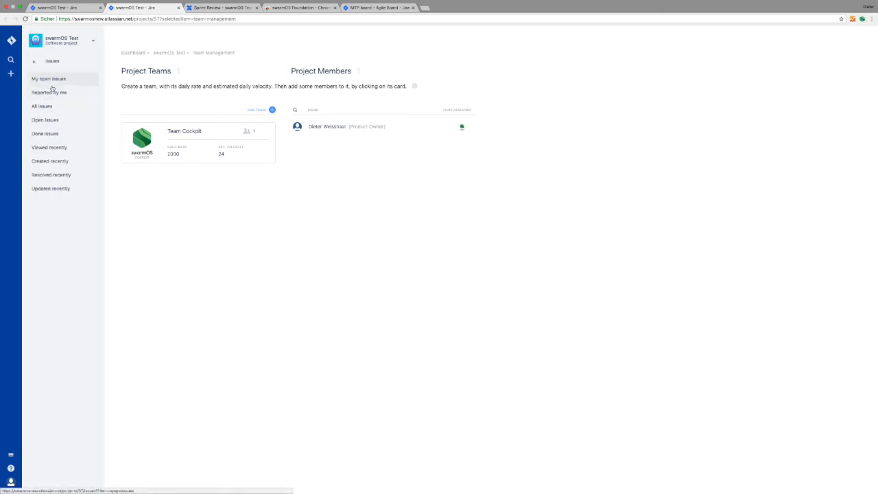
click(33, 64)
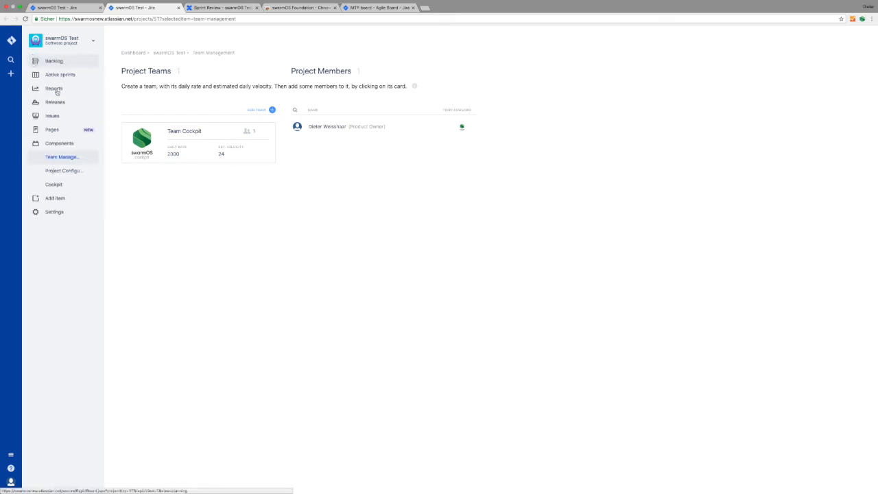
click(56, 77)
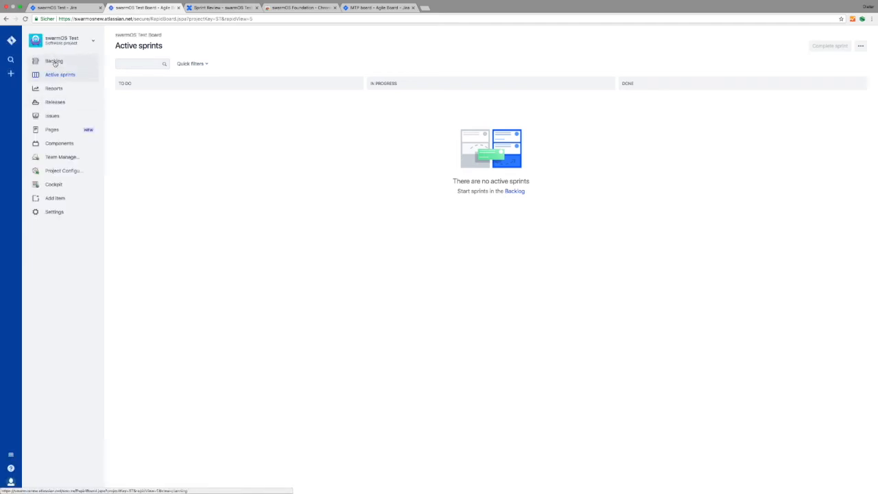
click(54, 62)
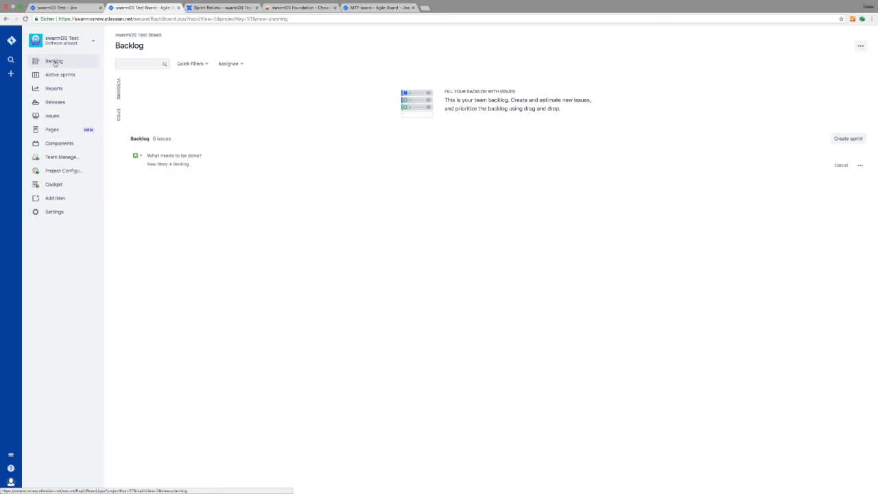
Leave the backlog, dropping the unfinished story, and go to the project's Cockpit page.
click(54, 185)
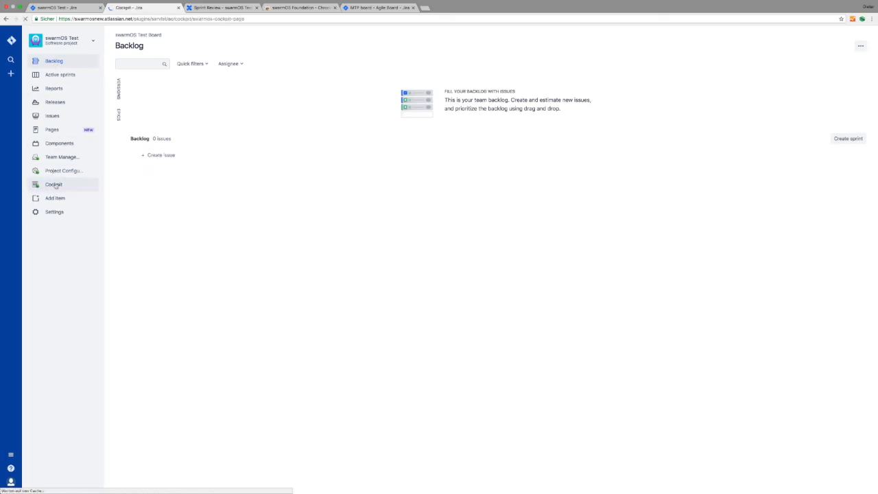